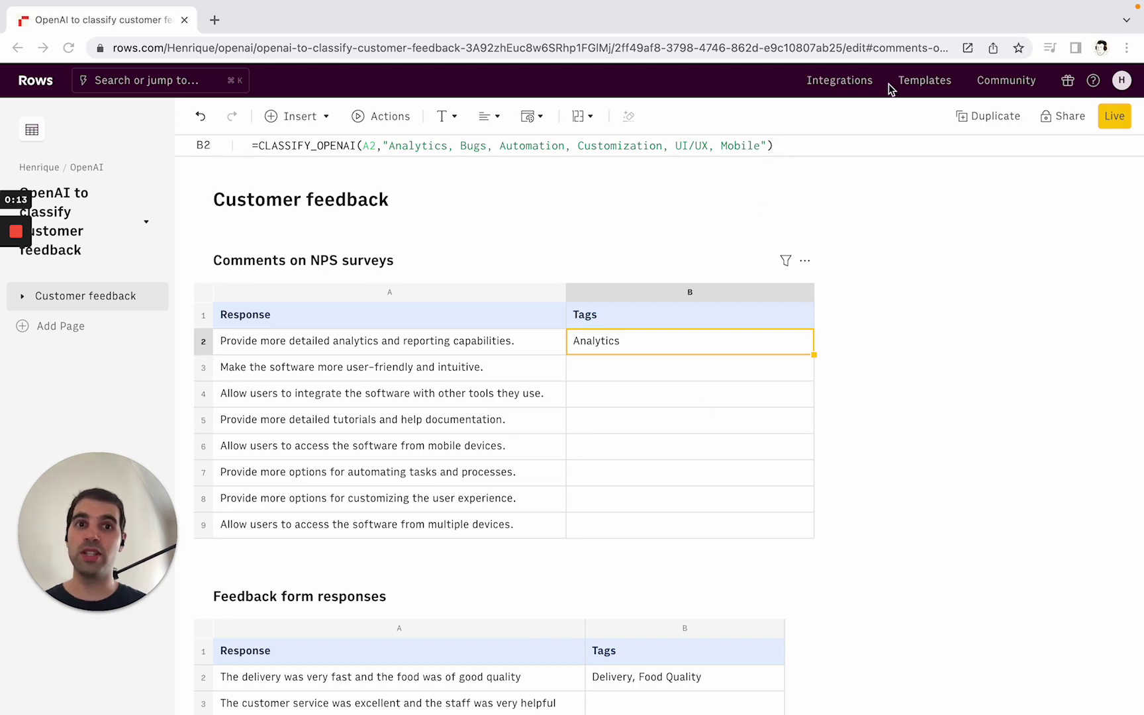
Find the OpenAI integration in the integrations directory and start a new OpenAI connection.
left_click(830, 88)
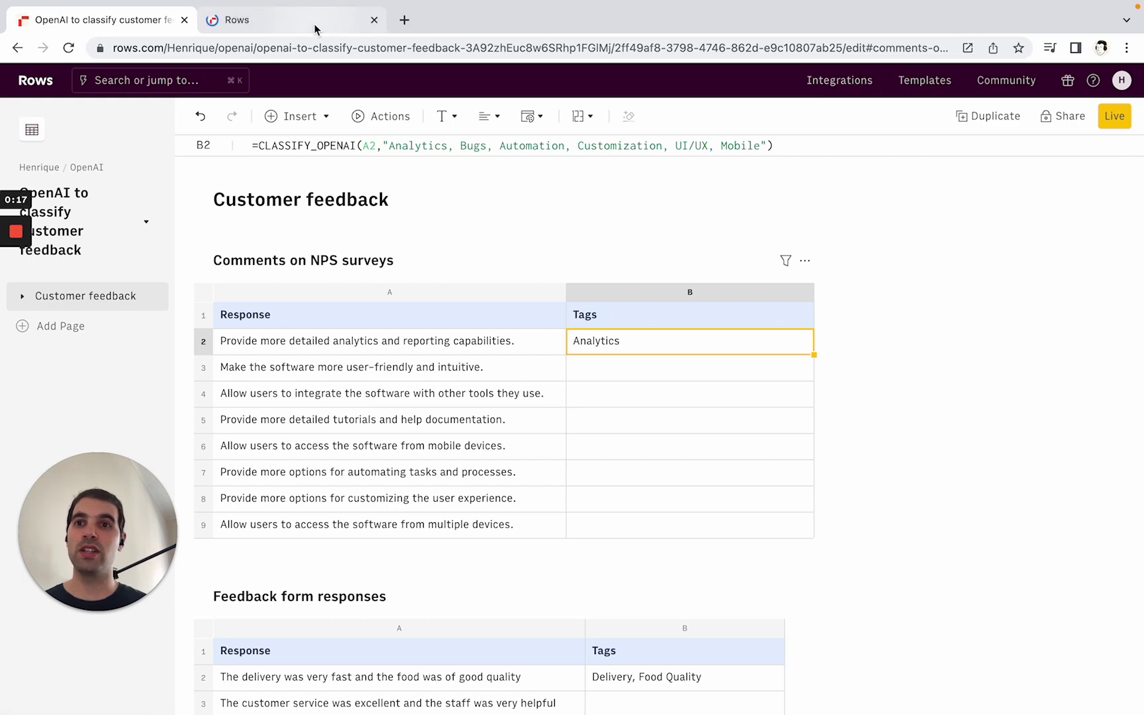
type("Openai")
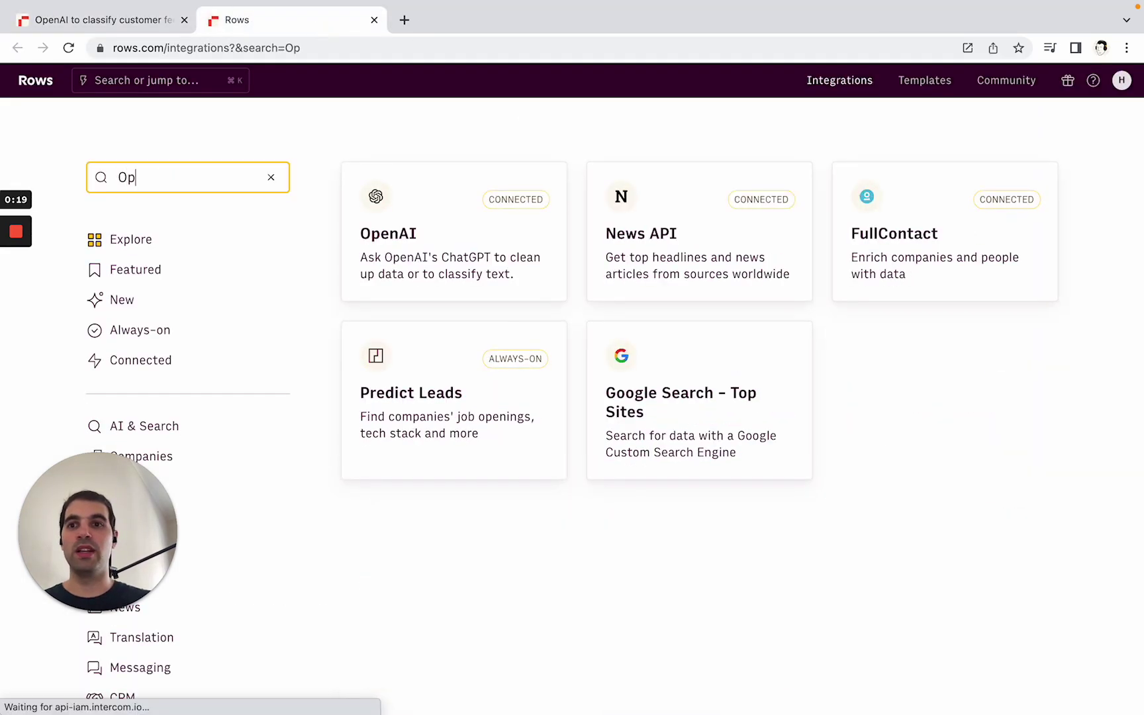
left_click(427, 218)
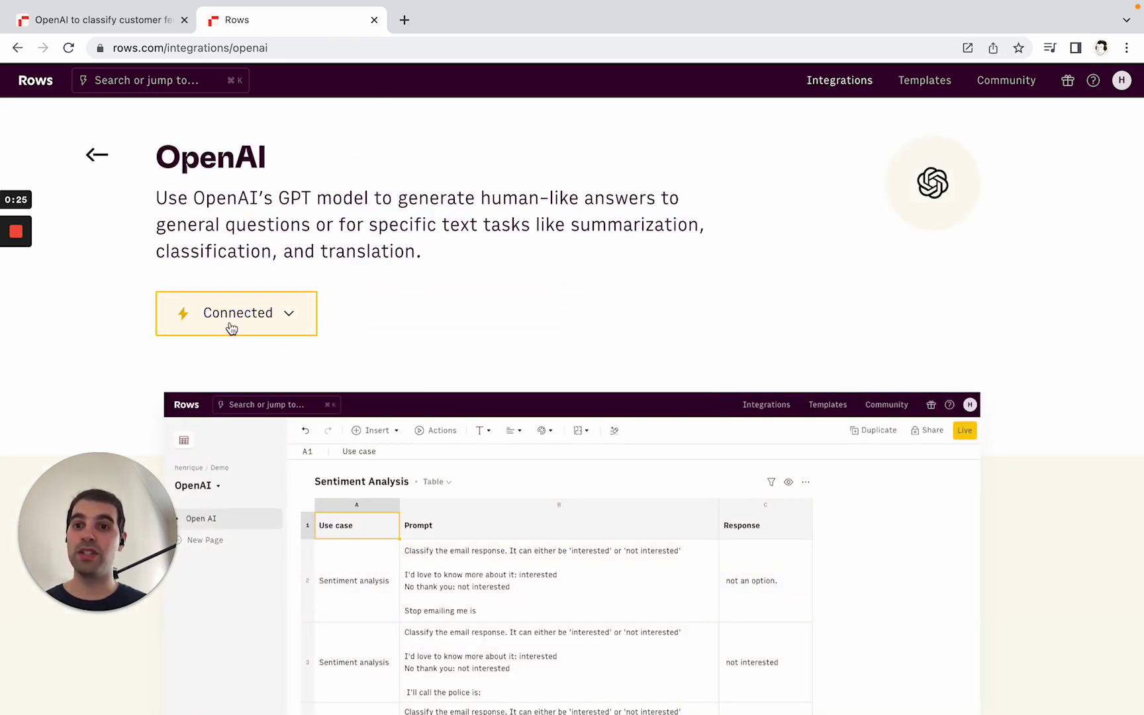
left_click(257, 315)
left_click(245, 365)
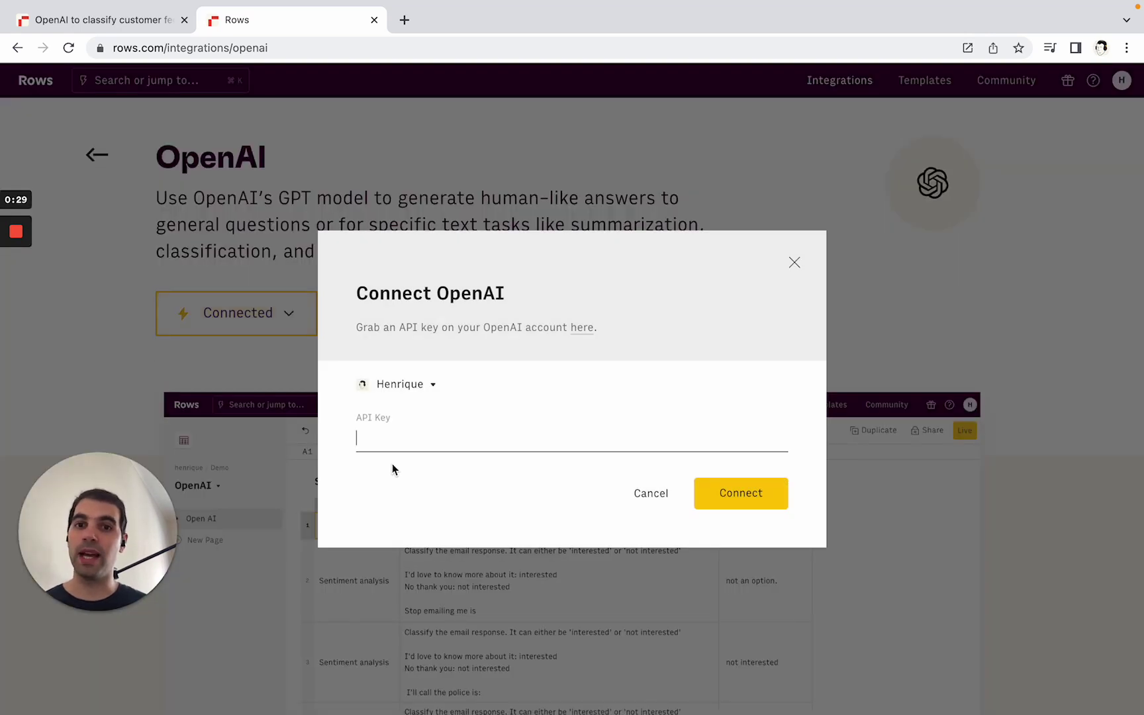
Visit OpenAI's API key page, return to Rows and dismiss the Connect OpenAI dialog.
left_click(580, 328)
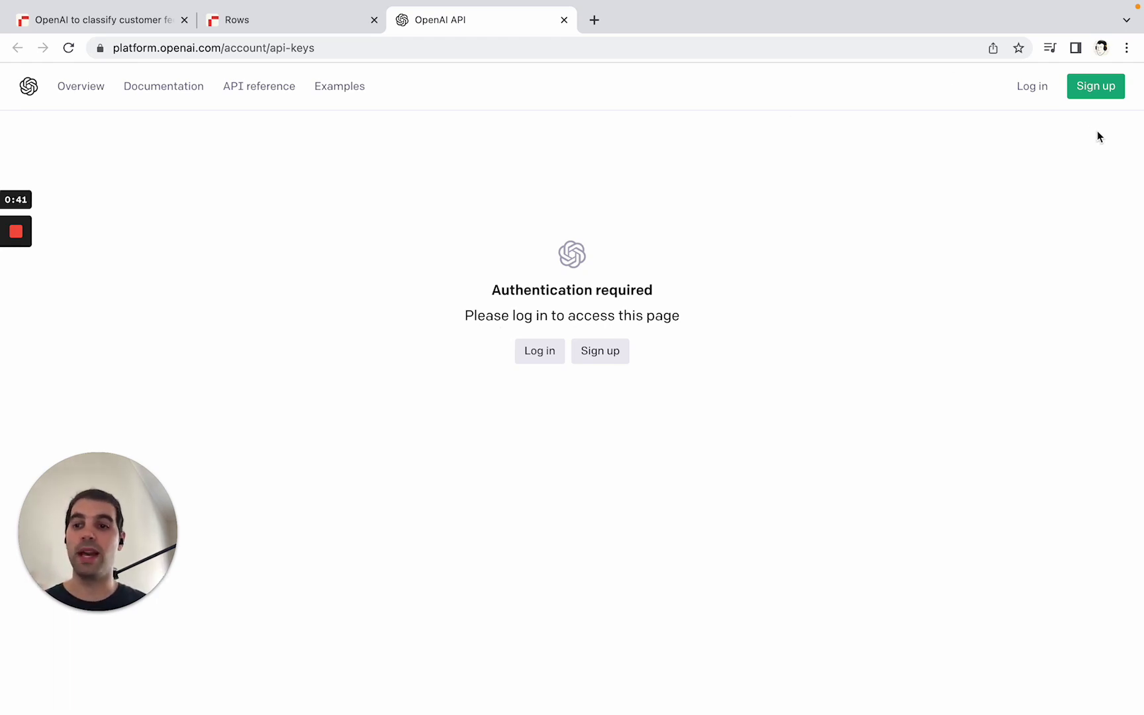
key("super+w")
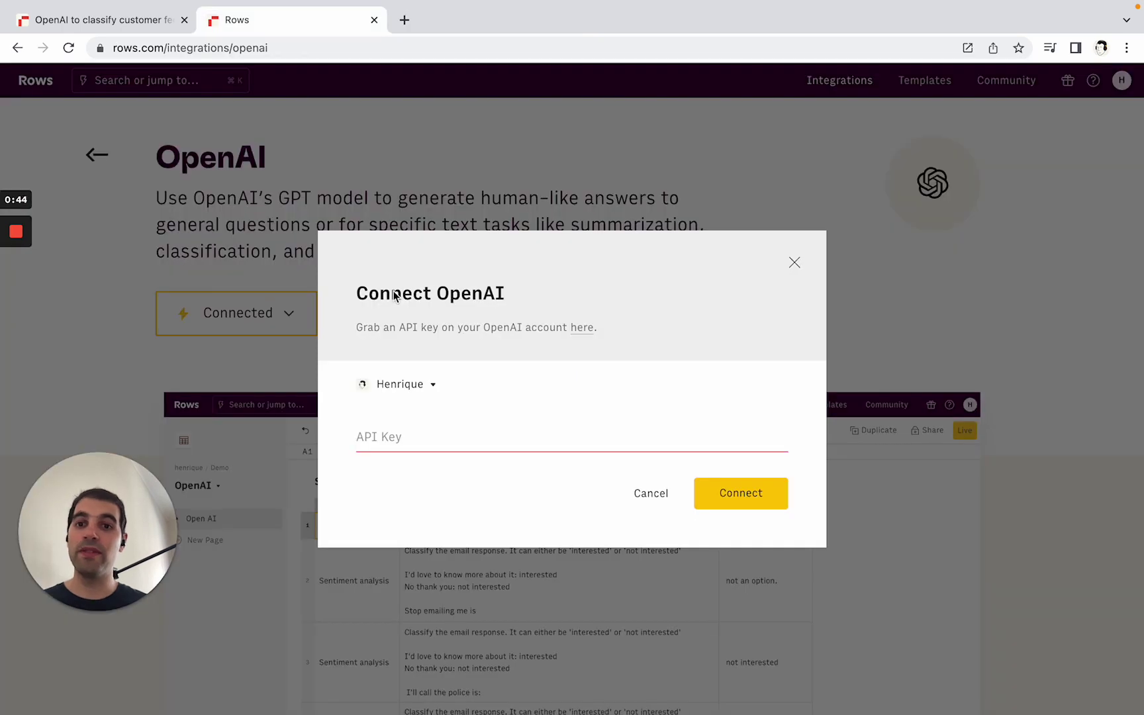
left_click(794, 262)
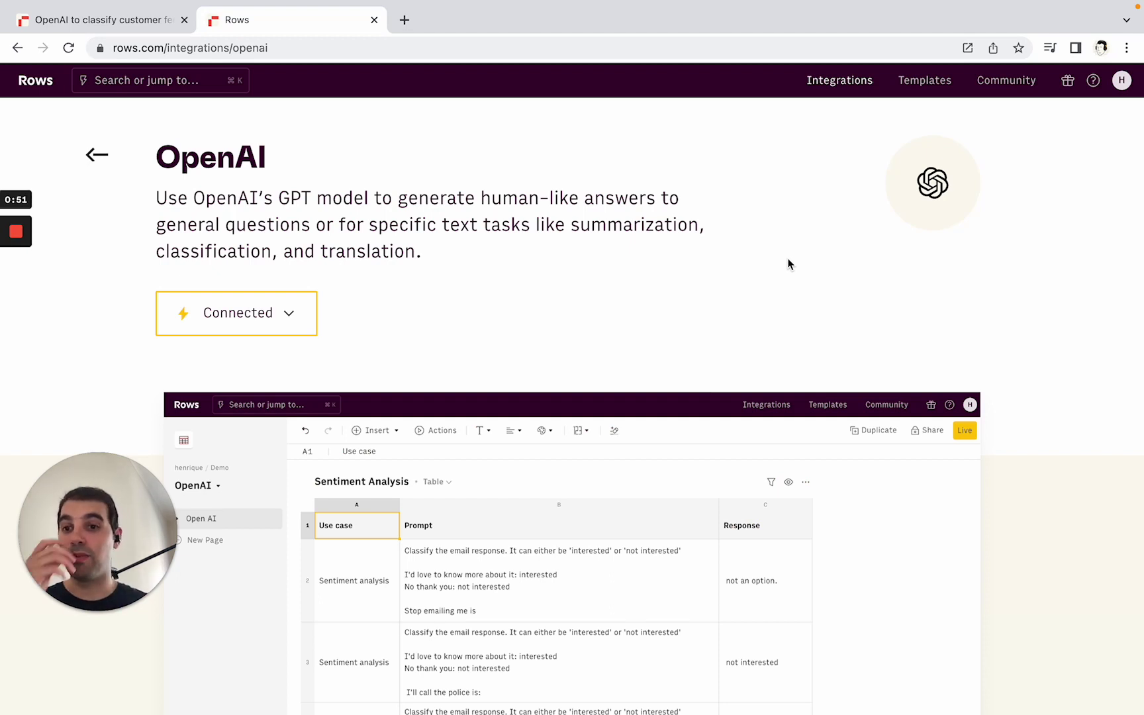
Back on the spreadsheet, select the NPS table's Response header A1 and open Actions.
left_click(375, 20)
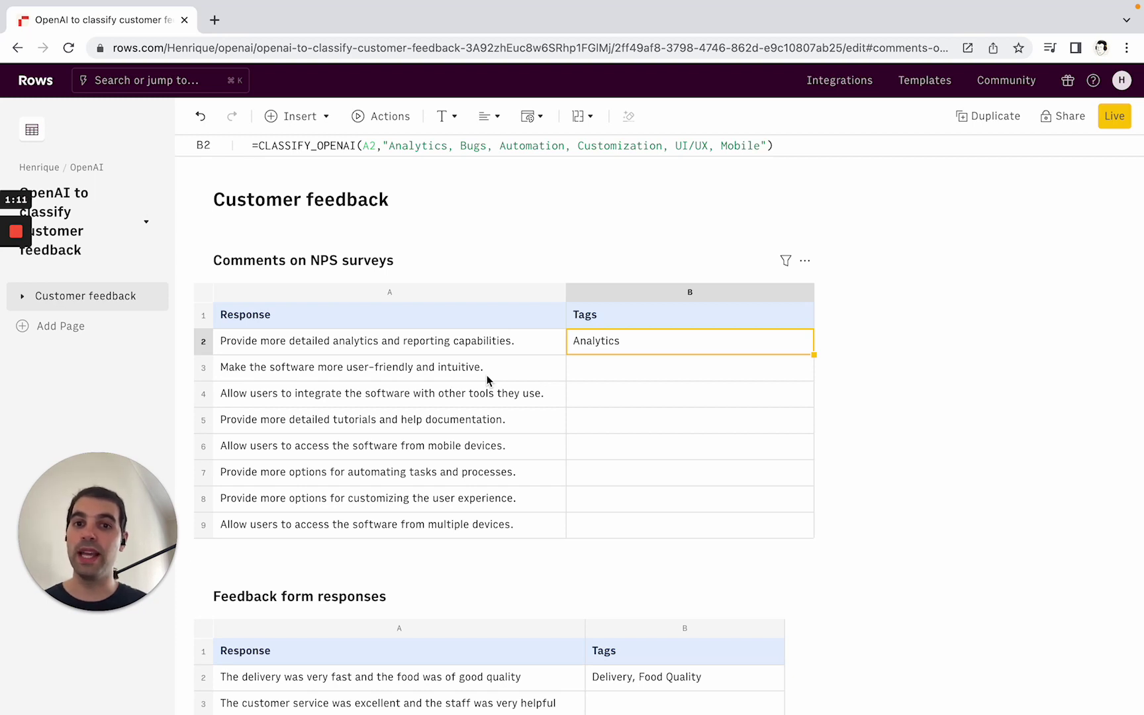
left_click(322, 312)
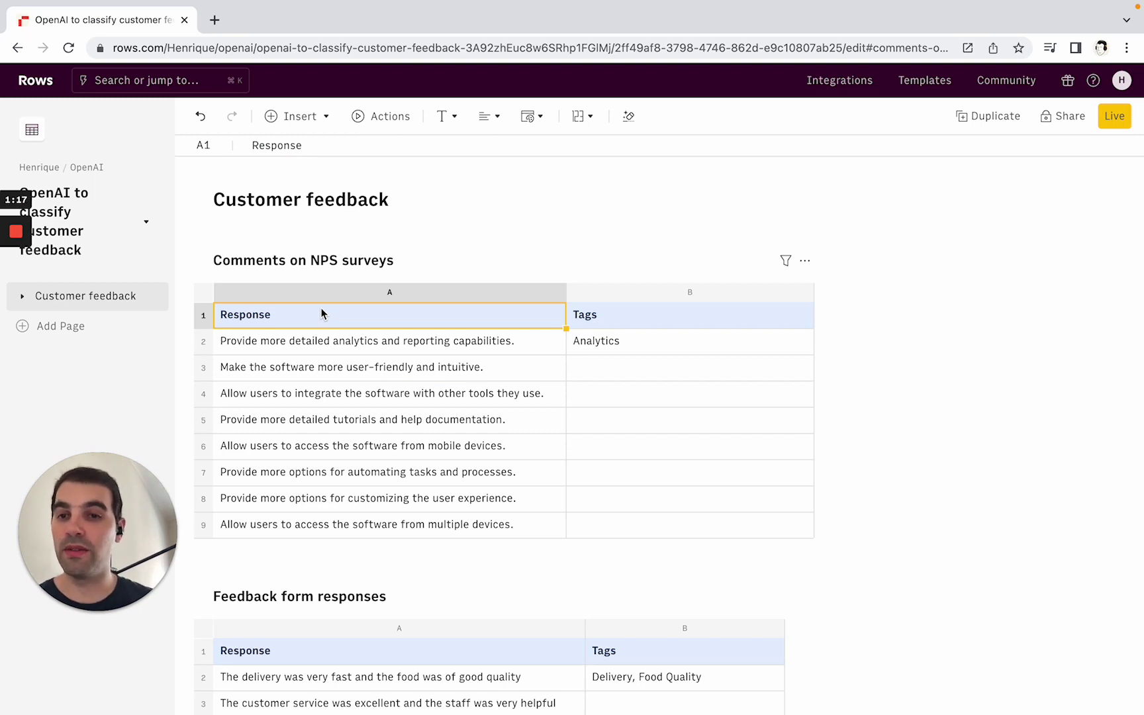
left_click(389, 122)
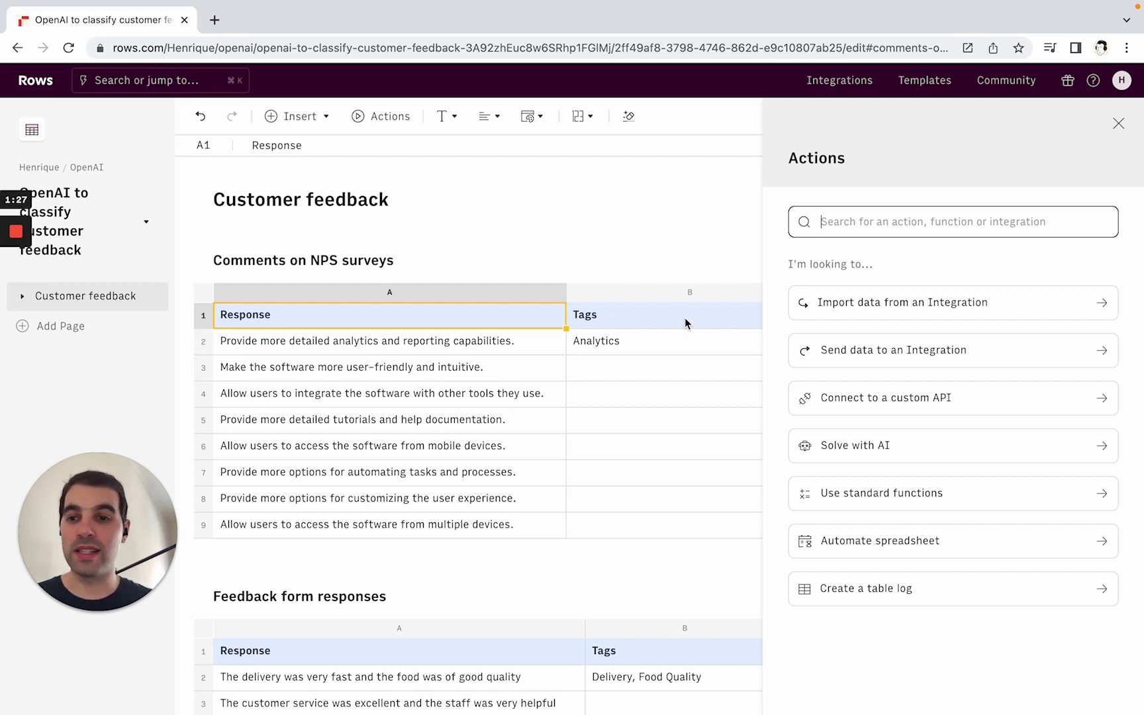
left_click(840, 307)
scroll(874, 390, "down", 2)
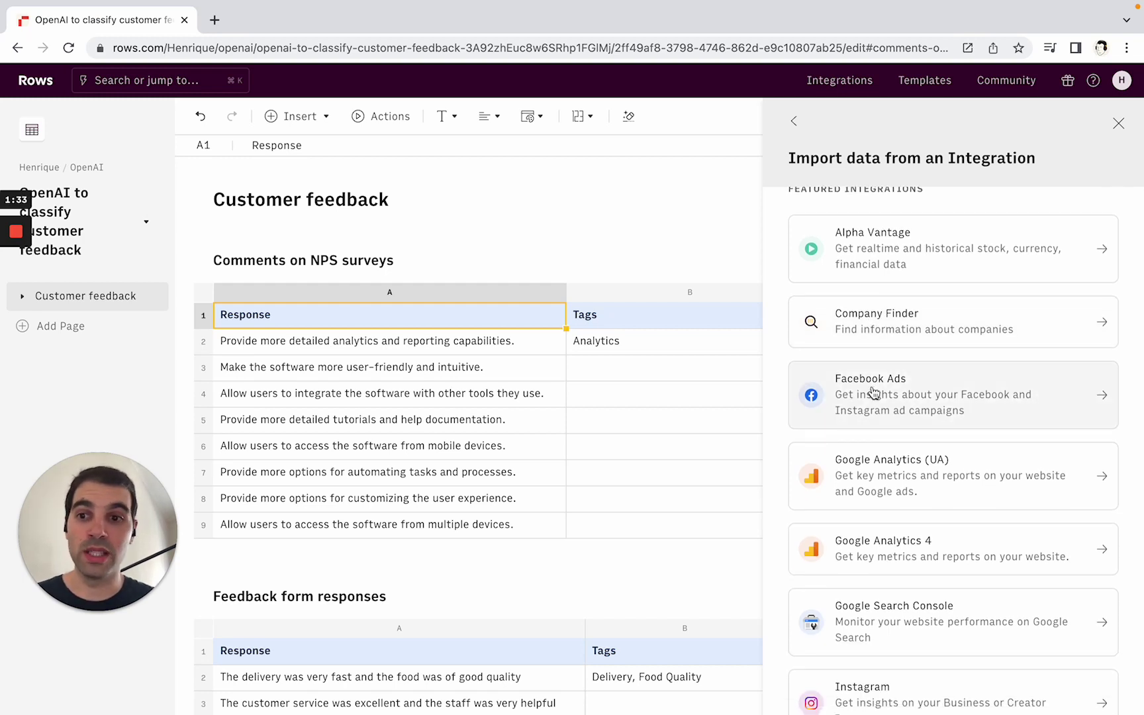
scroll(874, 392, "down", 1)
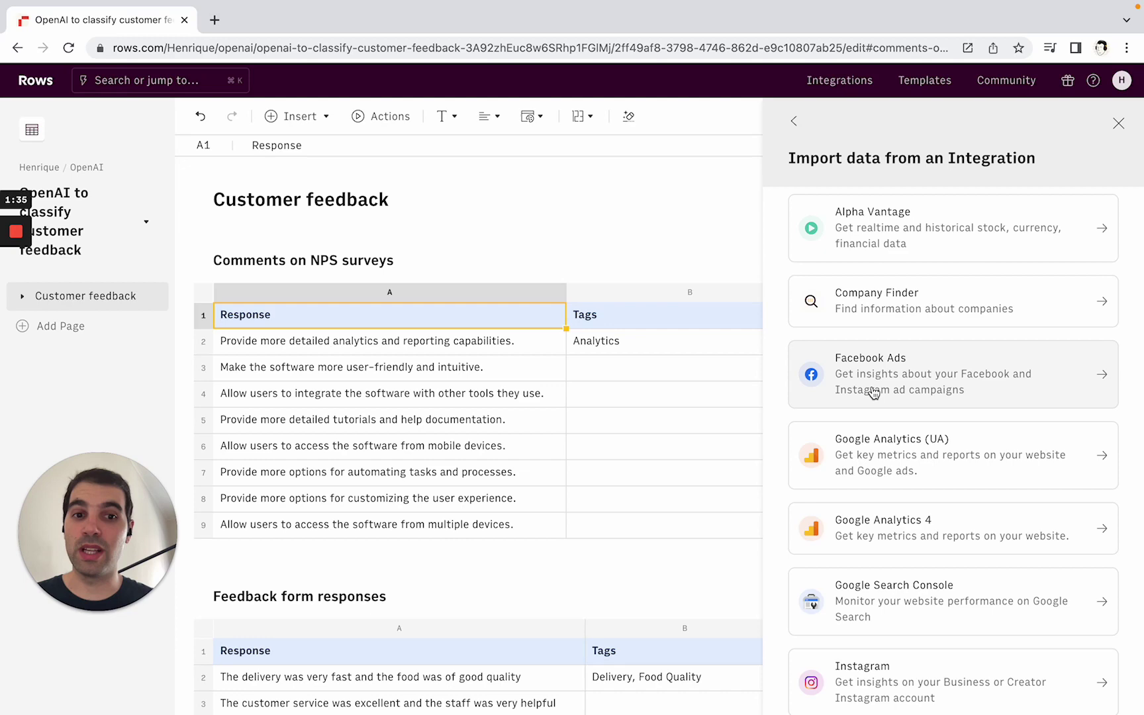
scroll(874, 392, "down", 10)
scroll(874, 391, "down", 4)
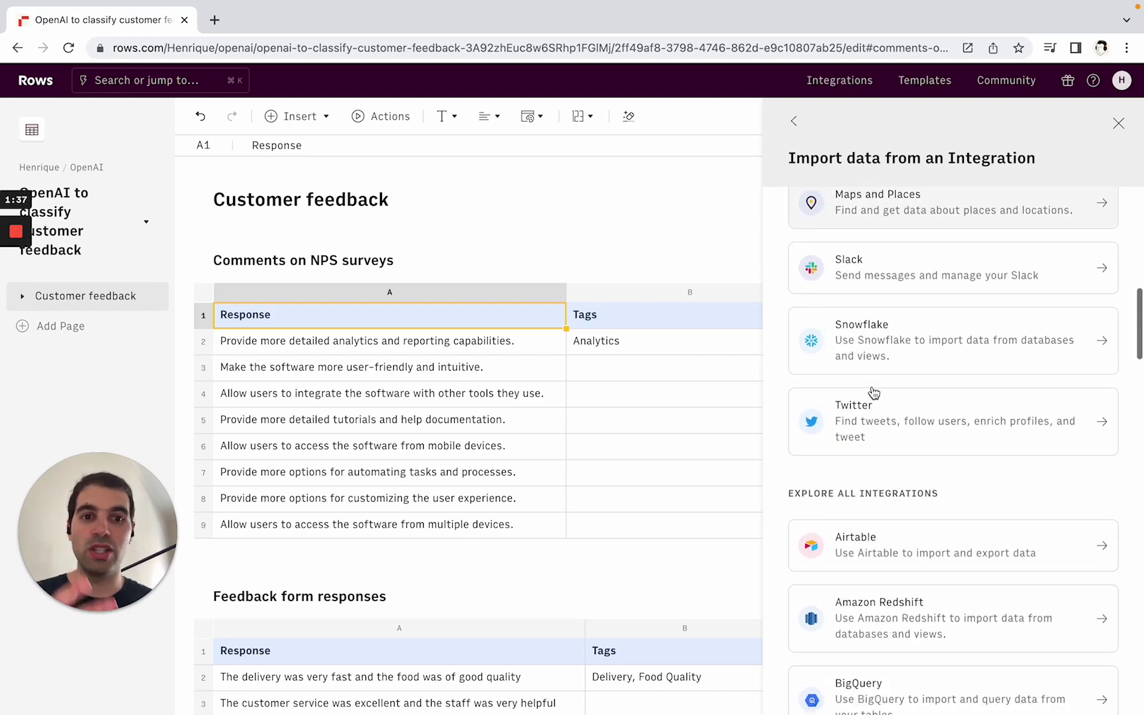
left_click(794, 122)
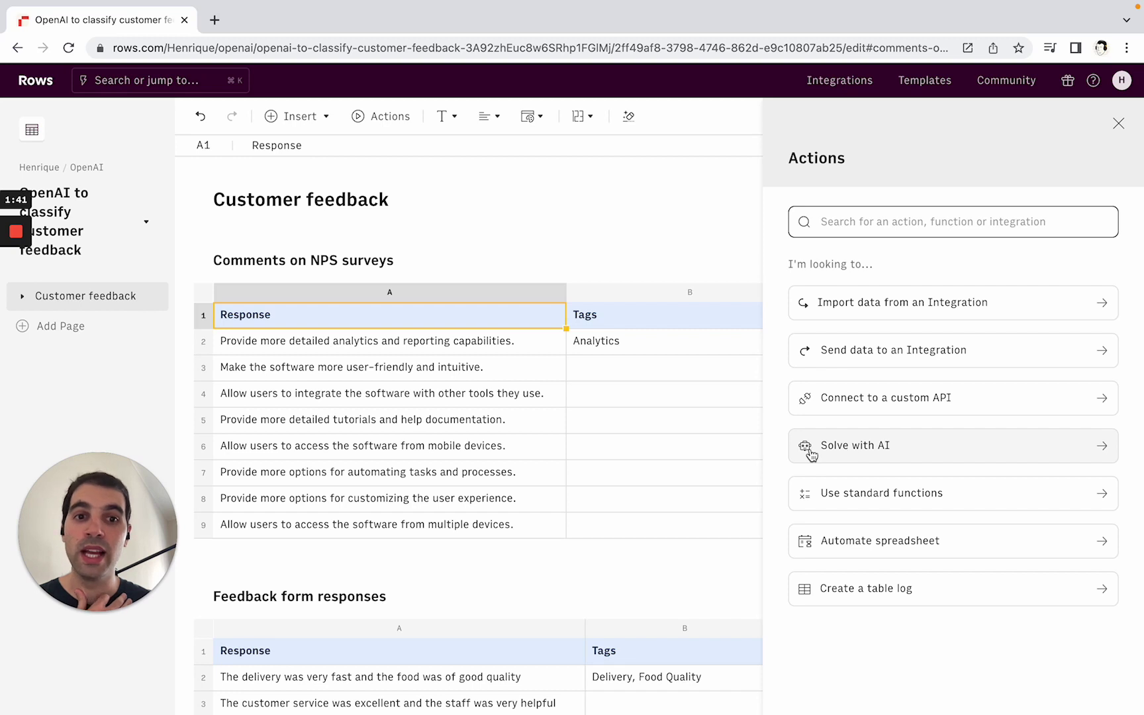
Choose Solve with AI > 'Use AI to classify or tag text' and put the cursor in Tags.
left_click(844, 452)
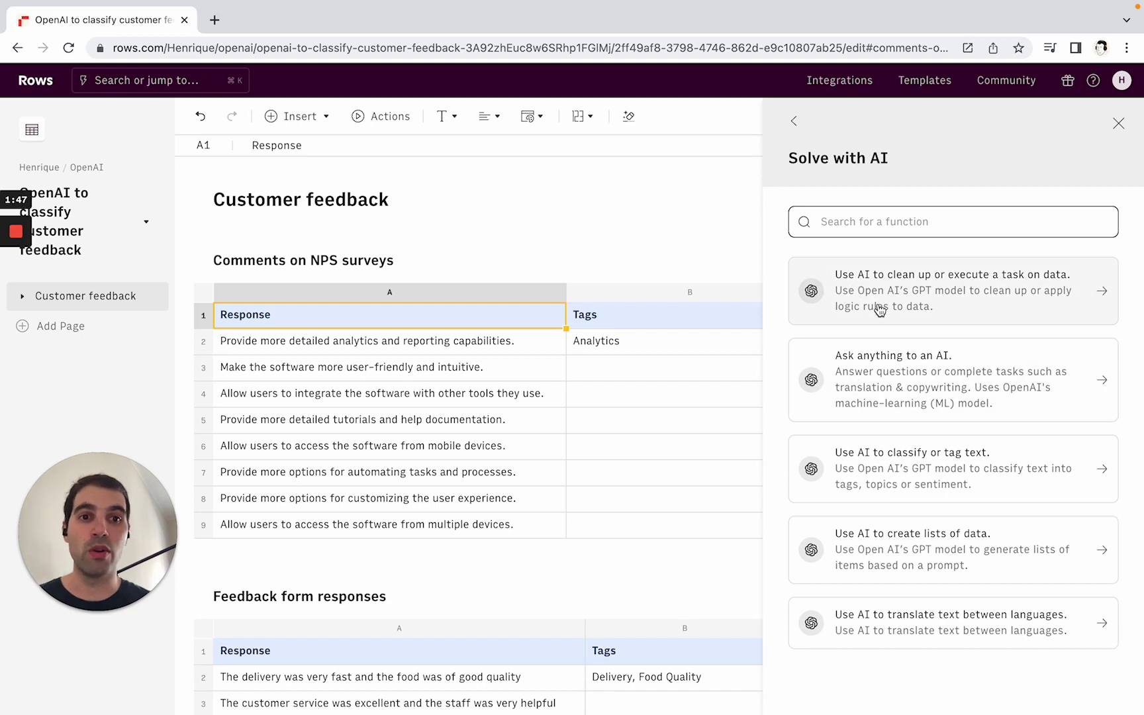
left_click(897, 464)
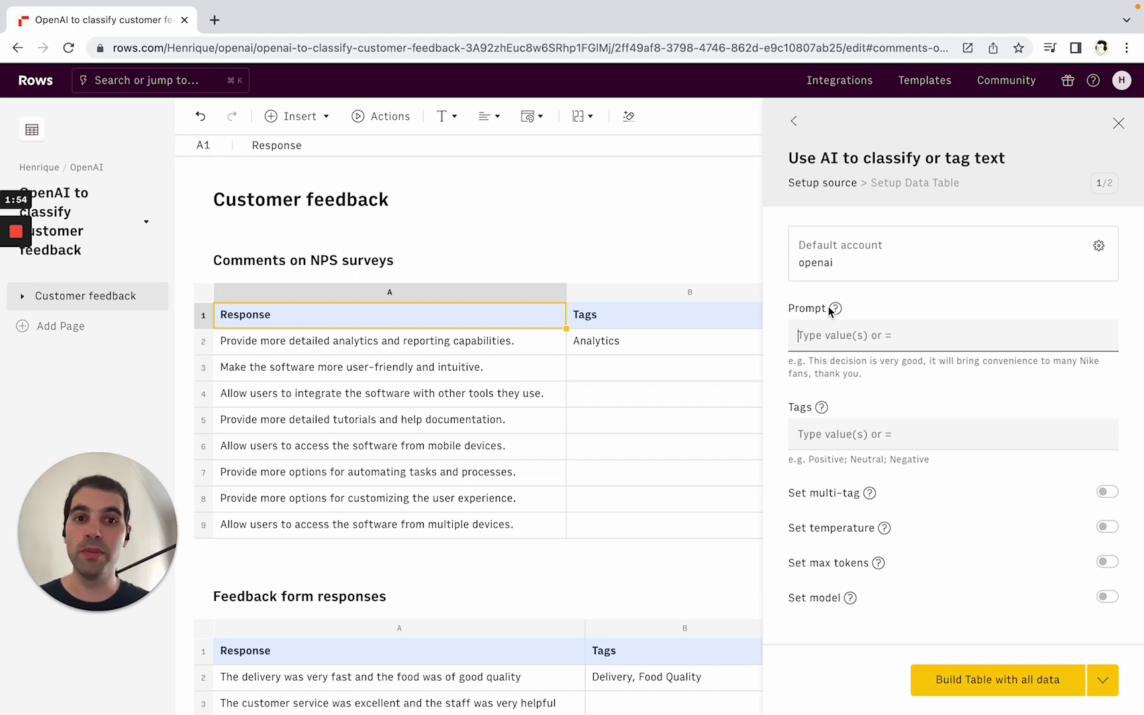
mouse_move(833, 312)
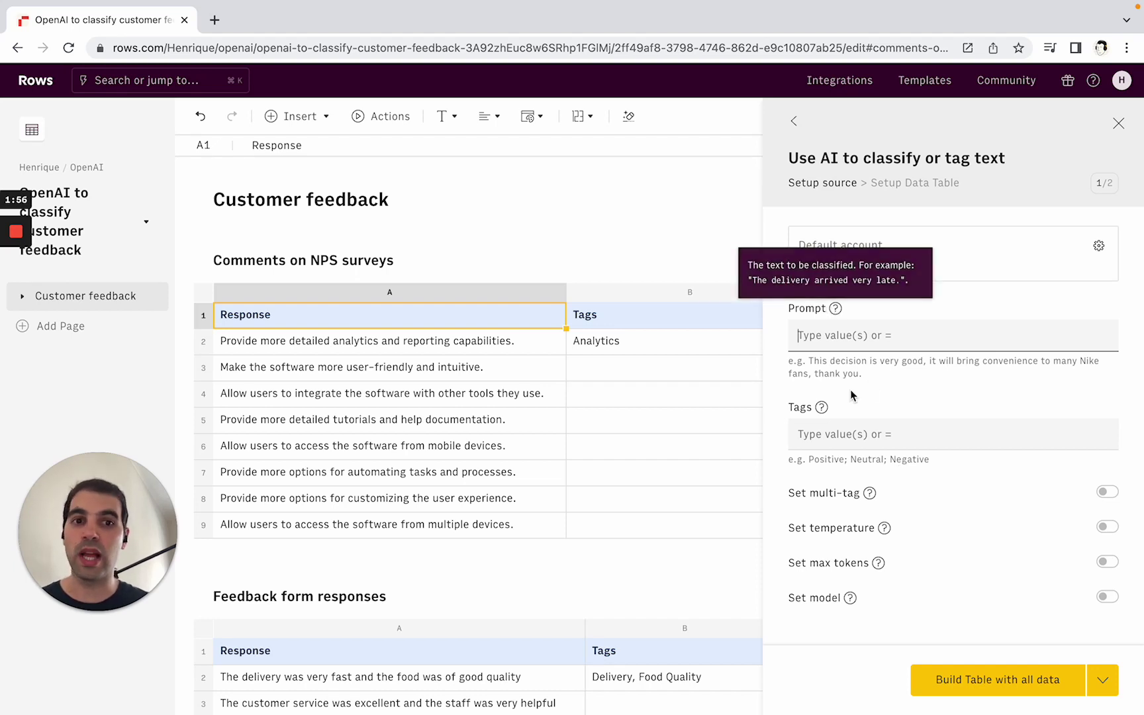
left_click(850, 434)
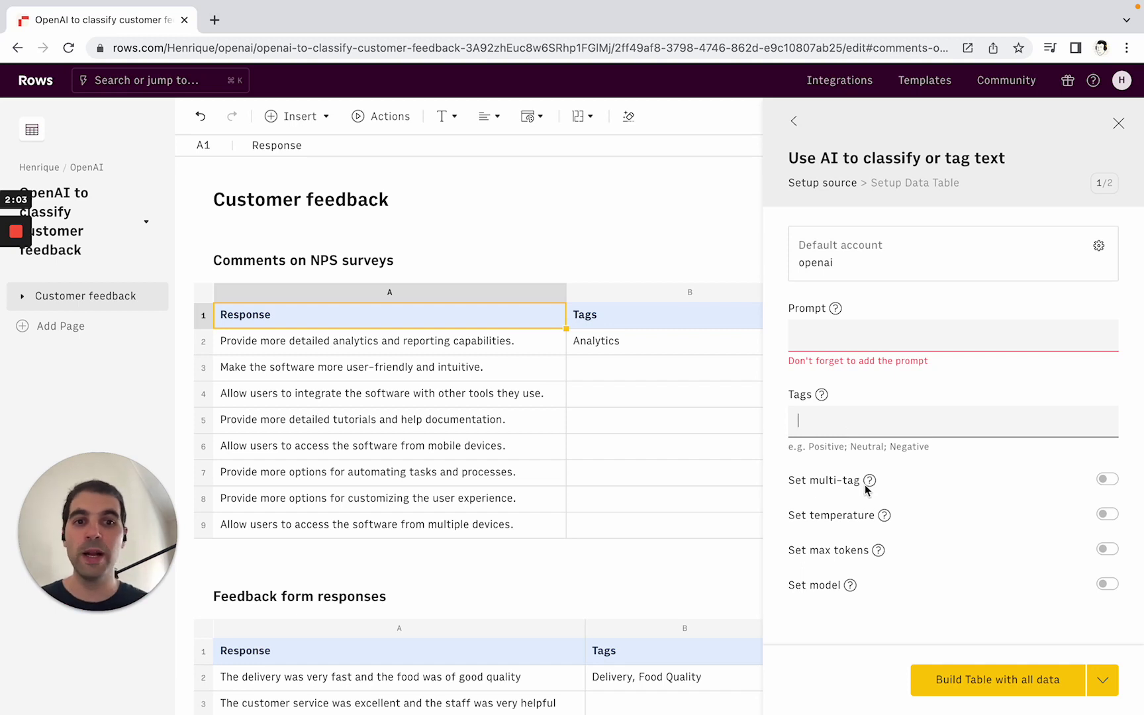
mouse_move(865, 484)
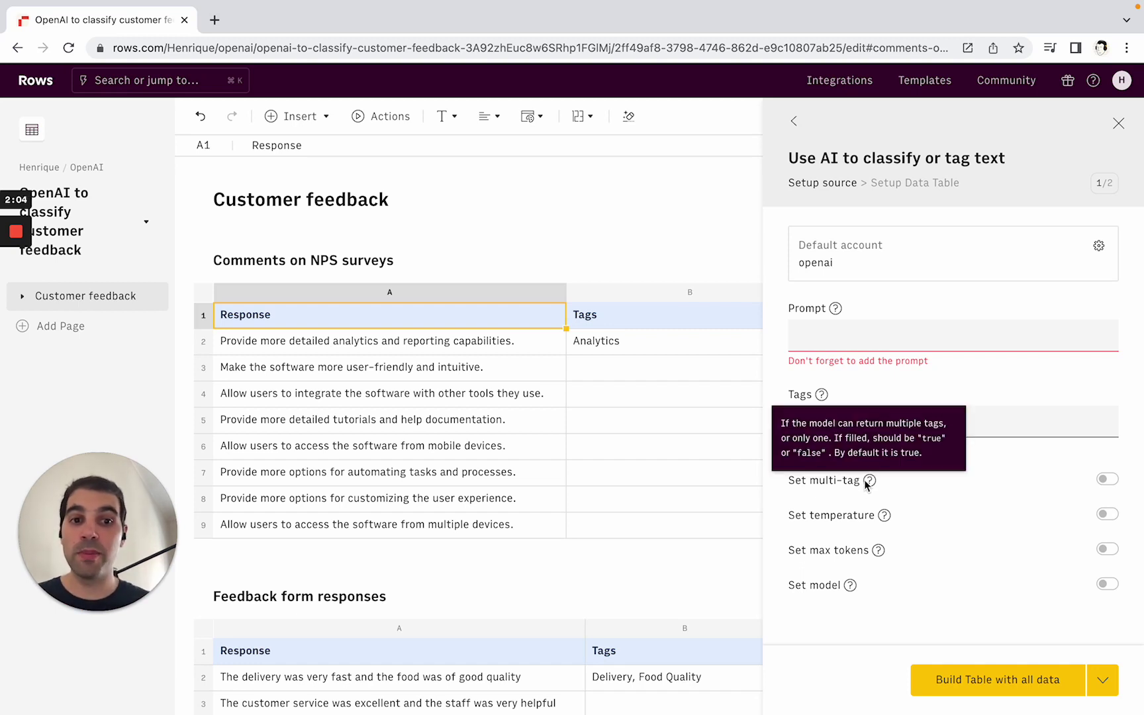
Try allowing multiple tags per response, then switch that option back off.
left_click(1116, 479)
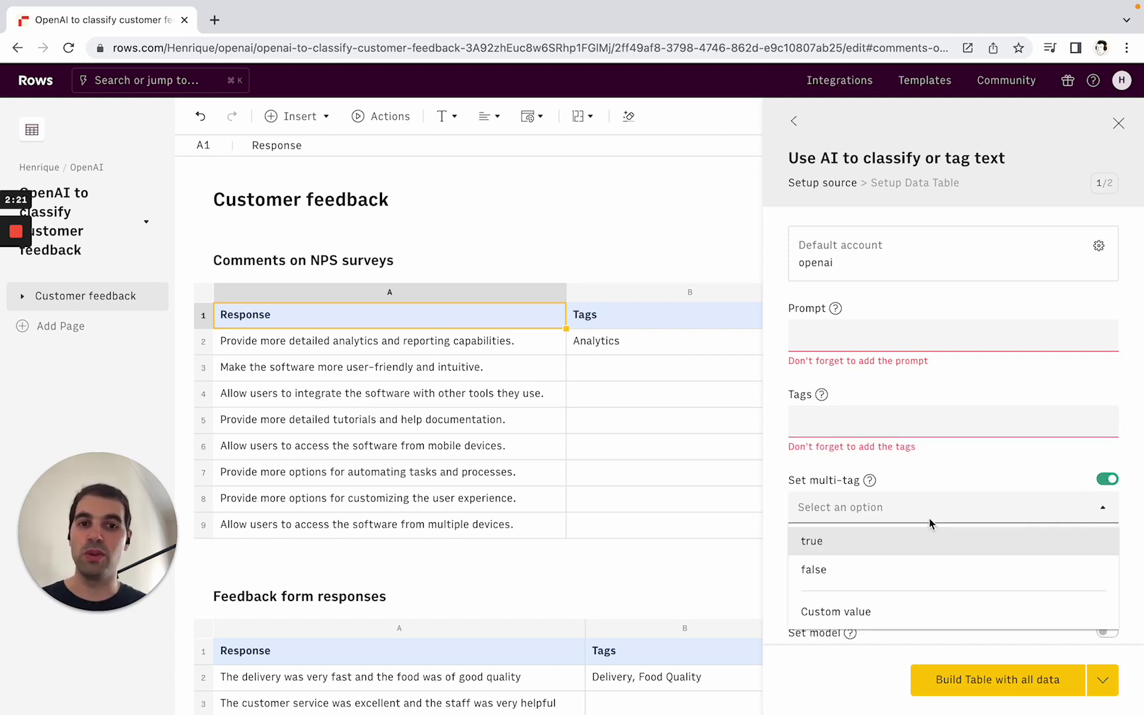
left_click(929, 518)
left_click(1105, 477)
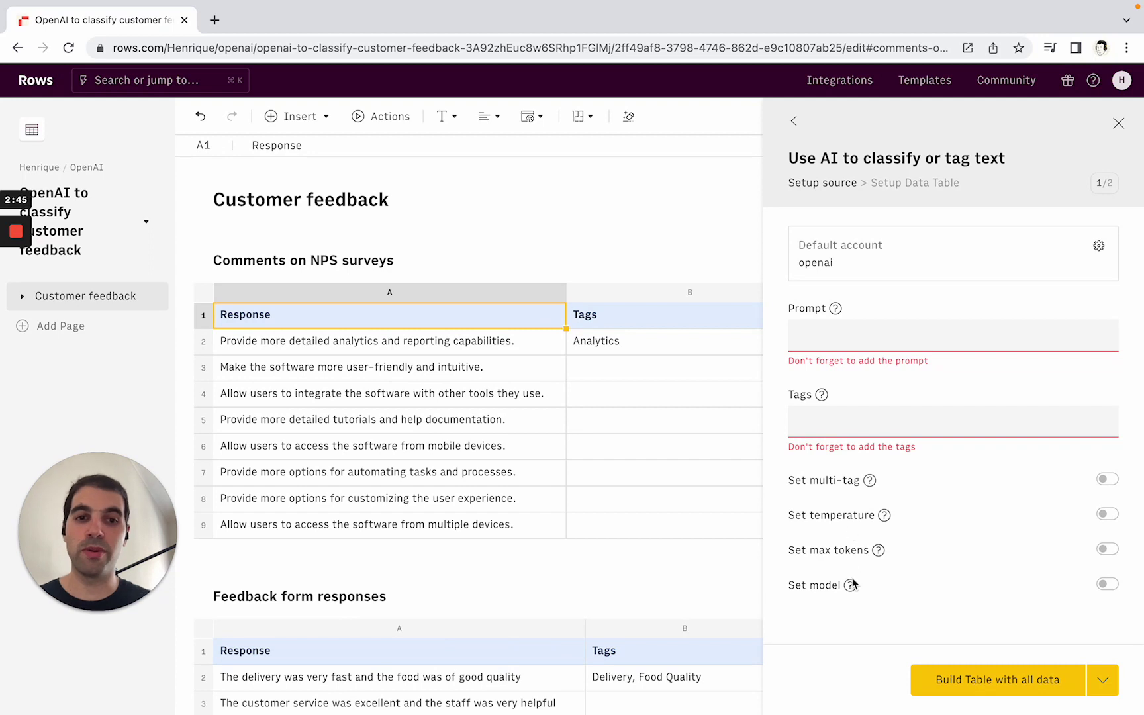
Browse the AI model list without picking one, close the setup, and select B2.
left_click(1105, 583)
left_click(908, 612)
scroll(852, 560, "down", 1)
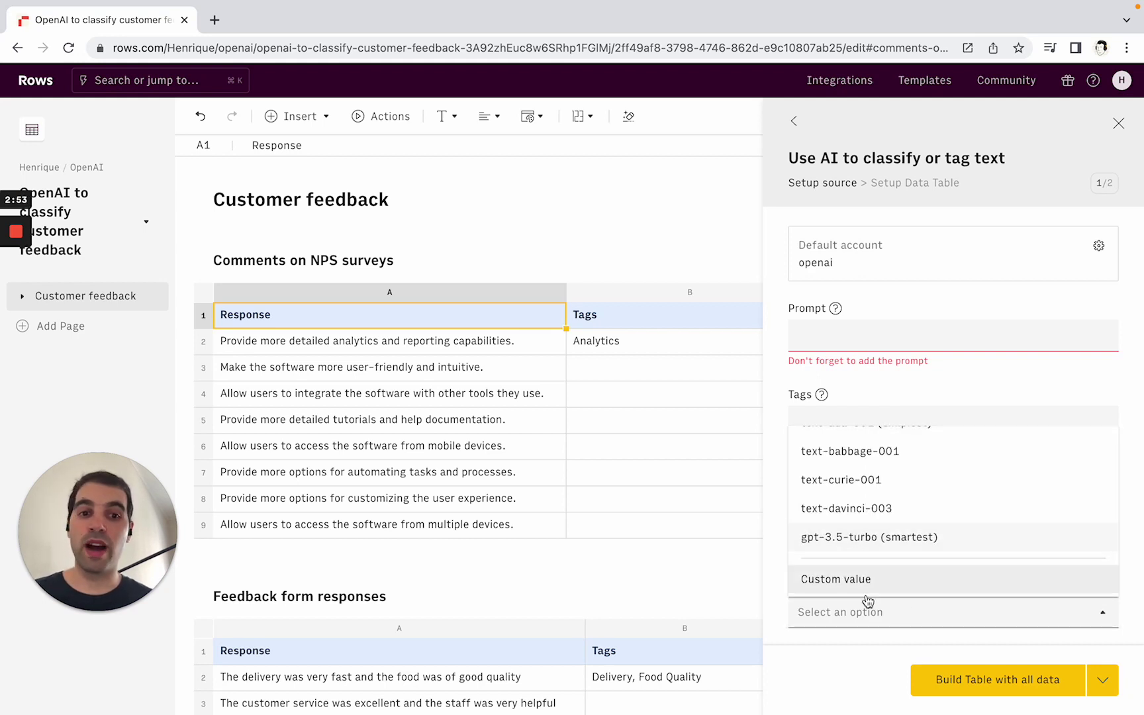
scroll(837, 568, "up", 1)
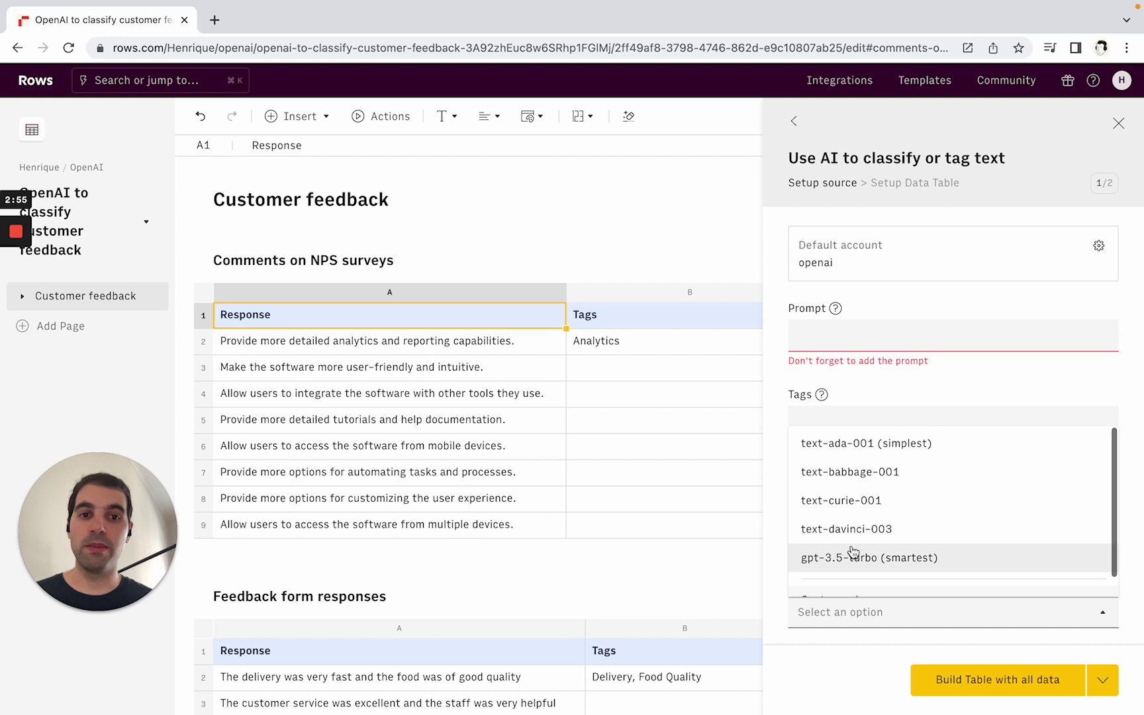
left_click(820, 611)
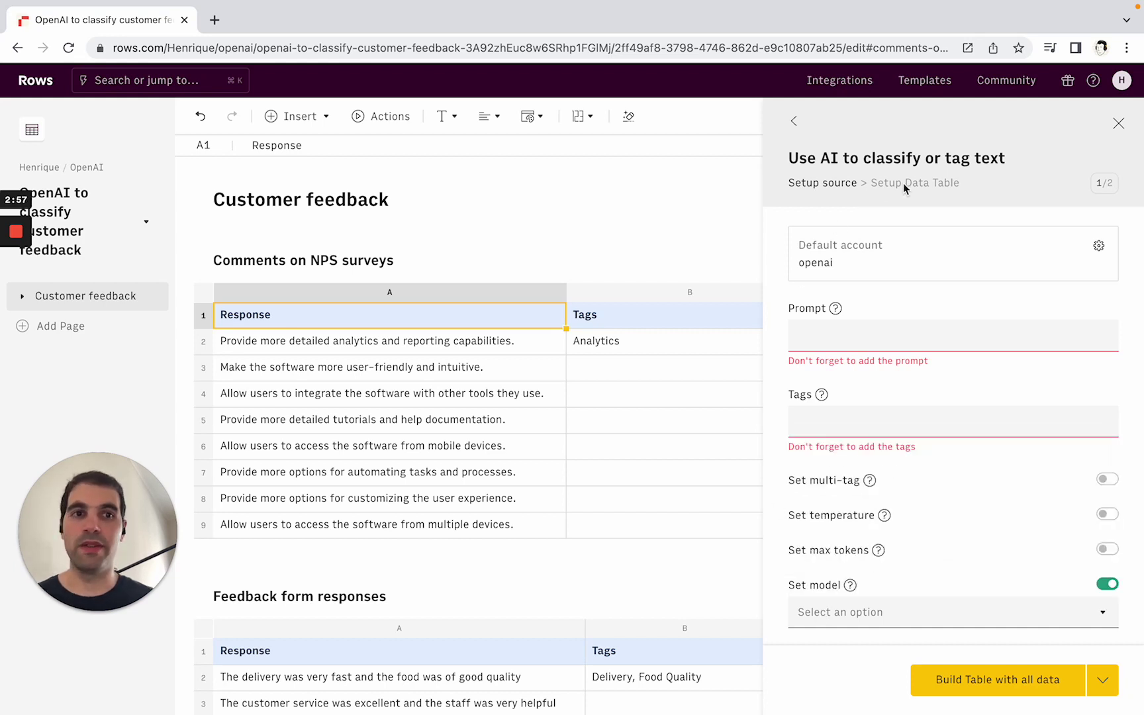
left_click(1118, 124)
left_click(633, 342)
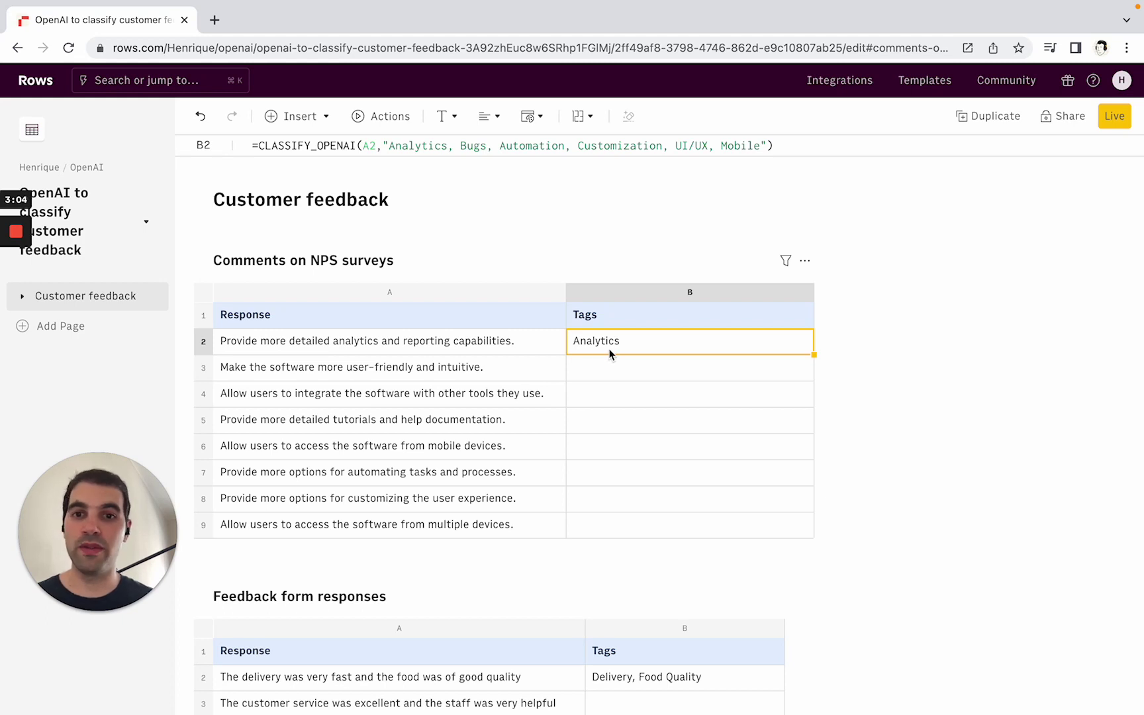
Inspect B2's CLASSIFY_OPENAI formula, then view and close its AI settings via Edit Action.
double_click(609, 353)
left_click(604, 342)
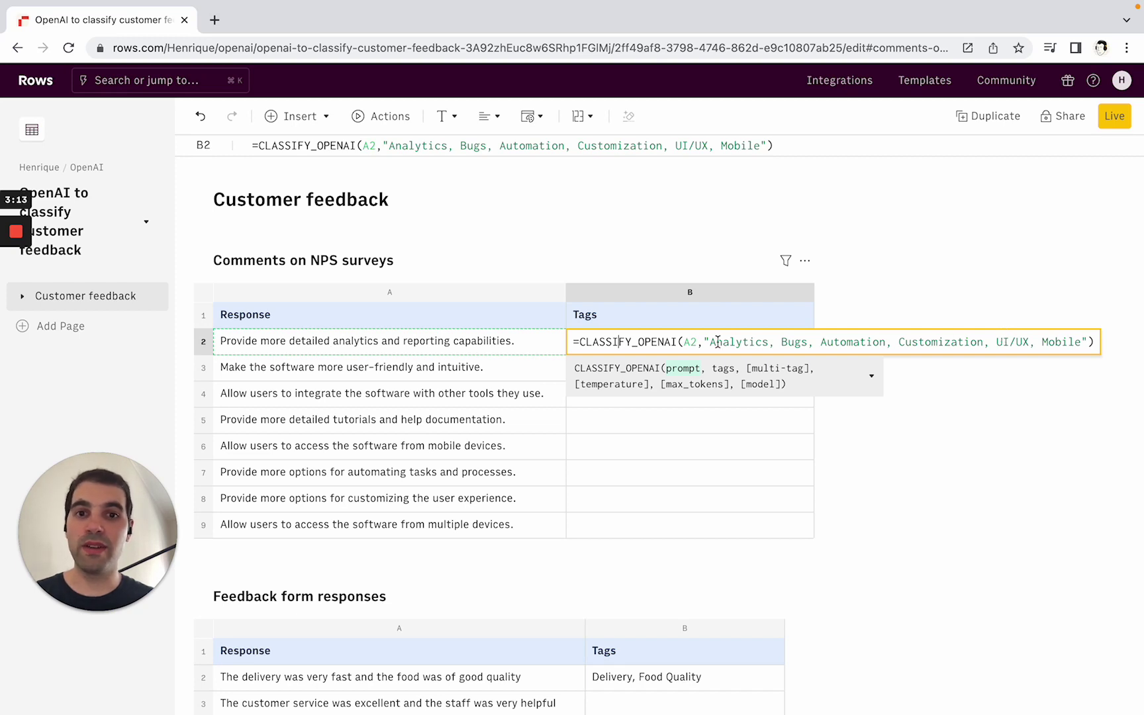
key("Escape")
right_click(687, 343)
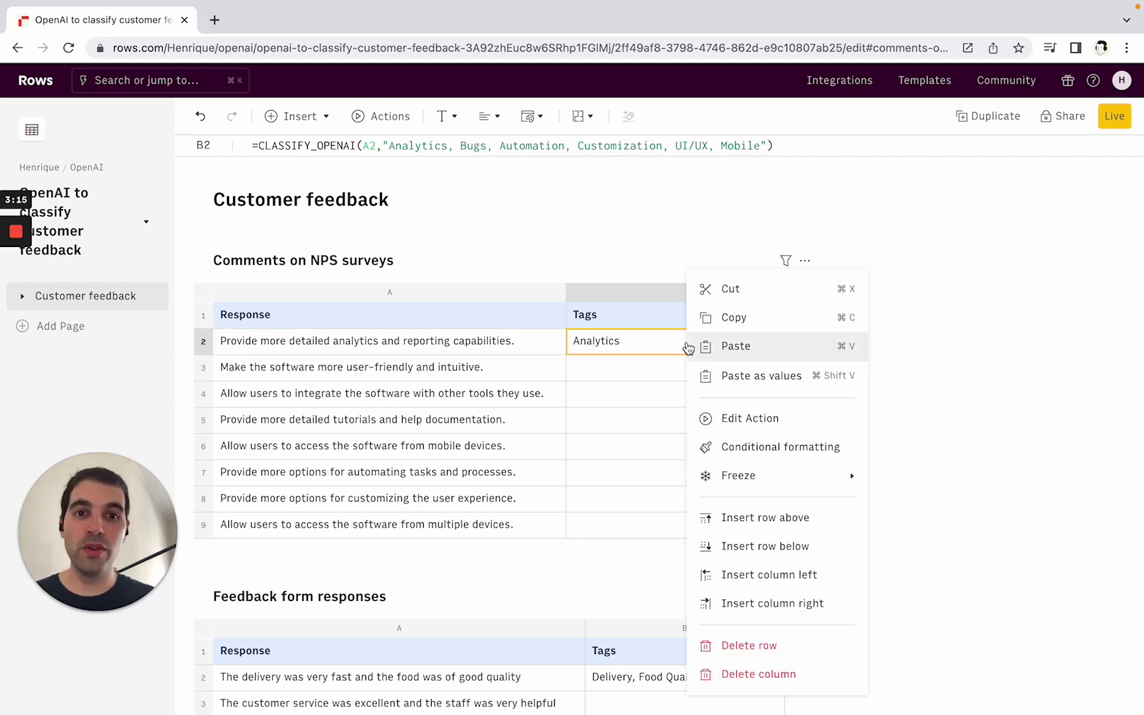
left_click(742, 421)
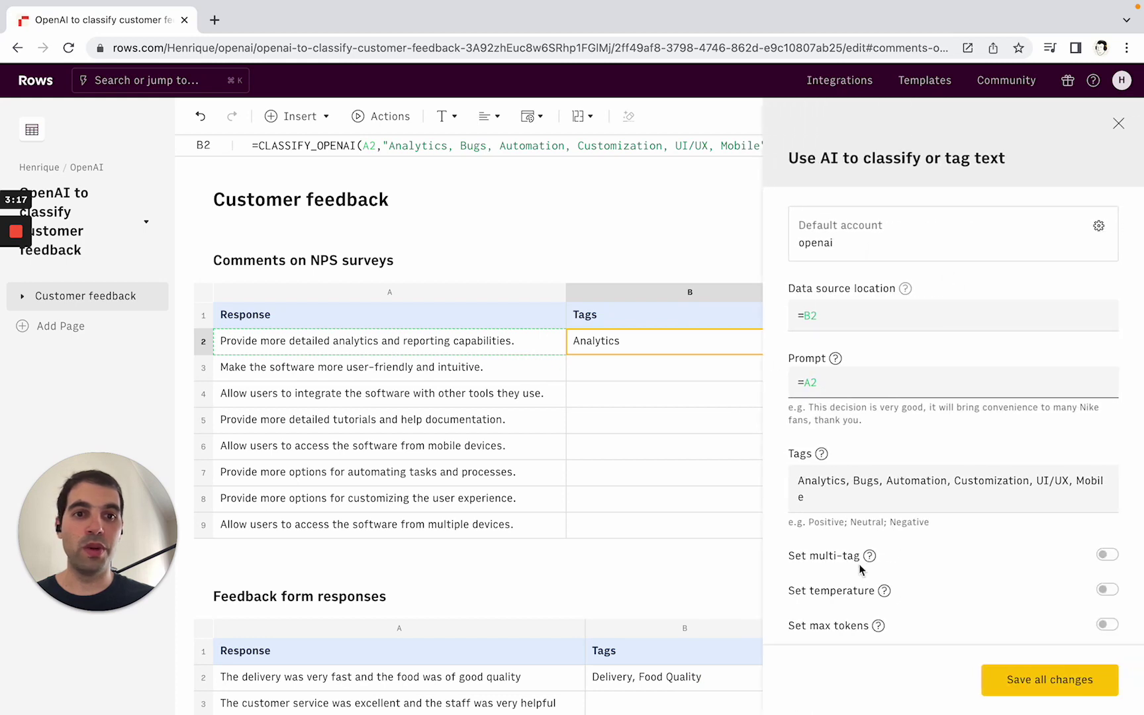
left_click(1121, 126)
Fill B2's tagging formula down to B9 and check the copies in B4 and B6.
left_click_drag(814, 354, 802, 526)
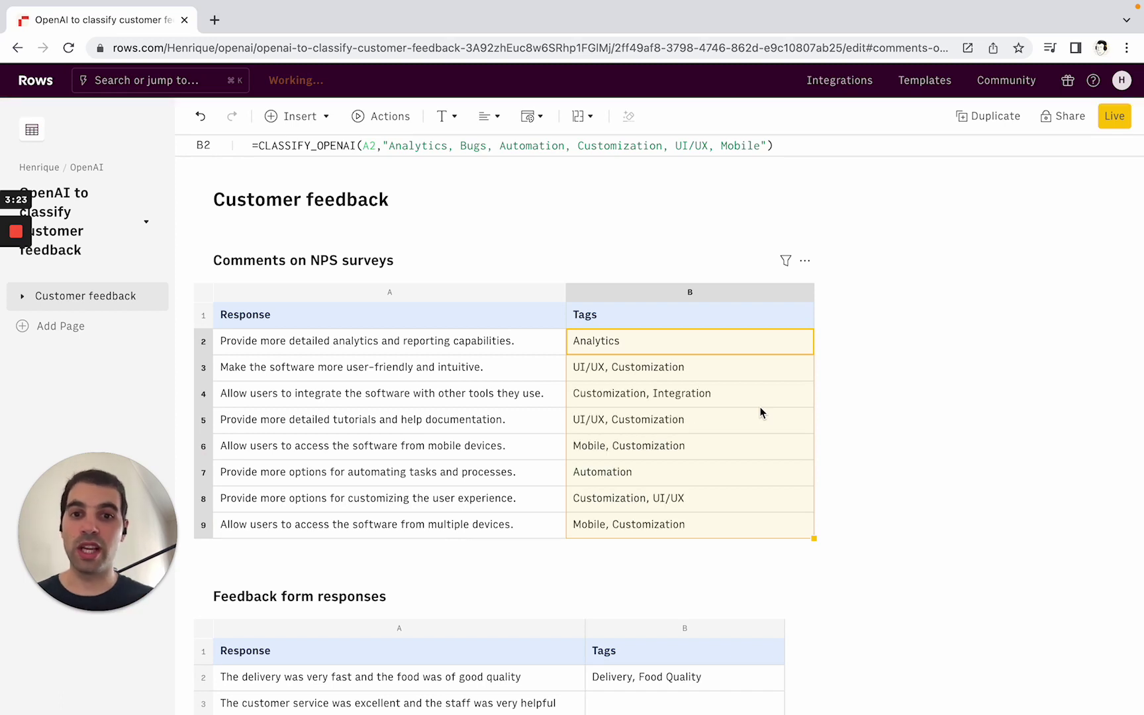
left_click(666, 402)
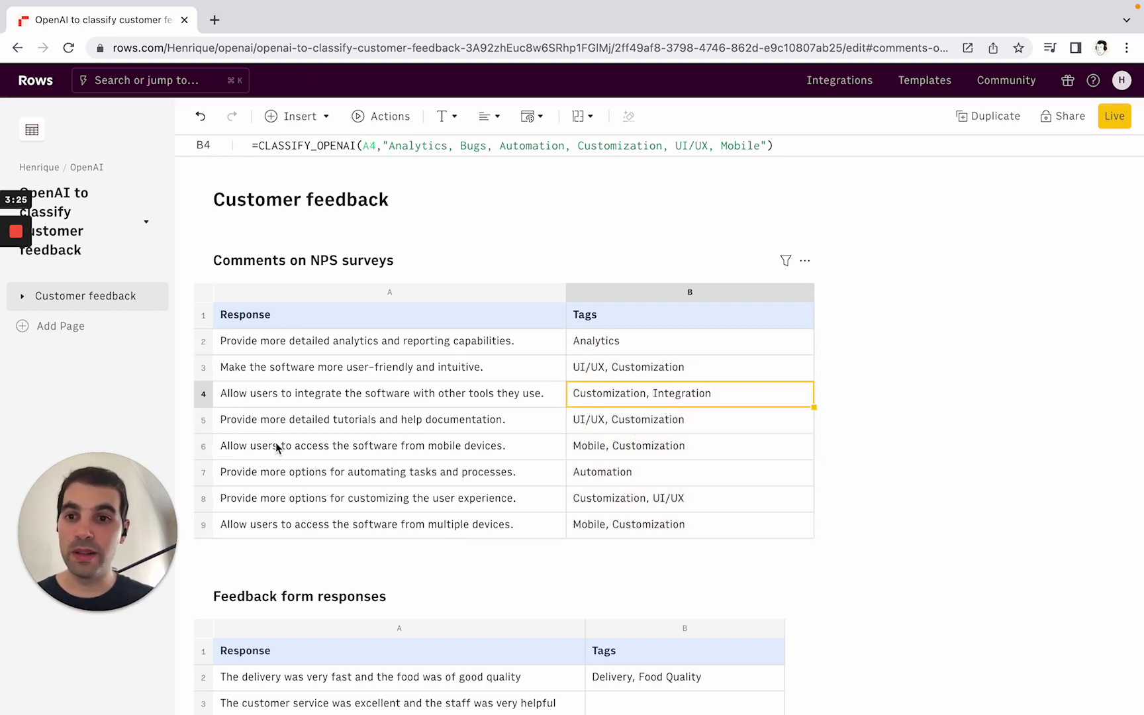
left_click(199, 449)
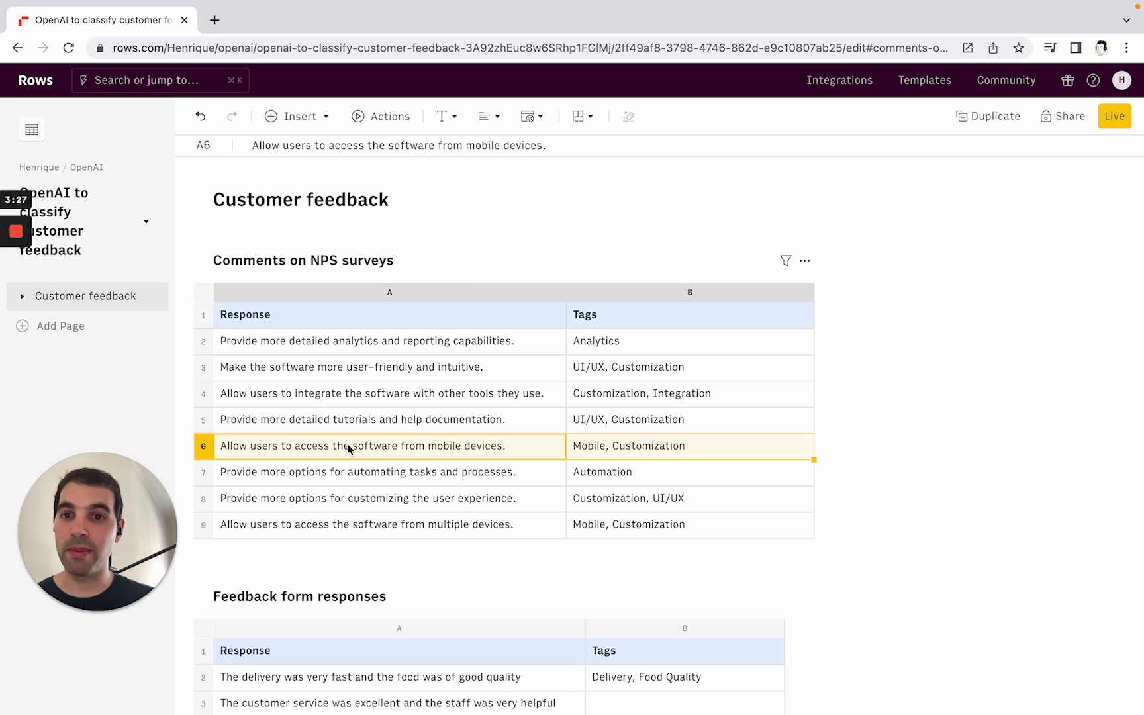
left_click(597, 447)
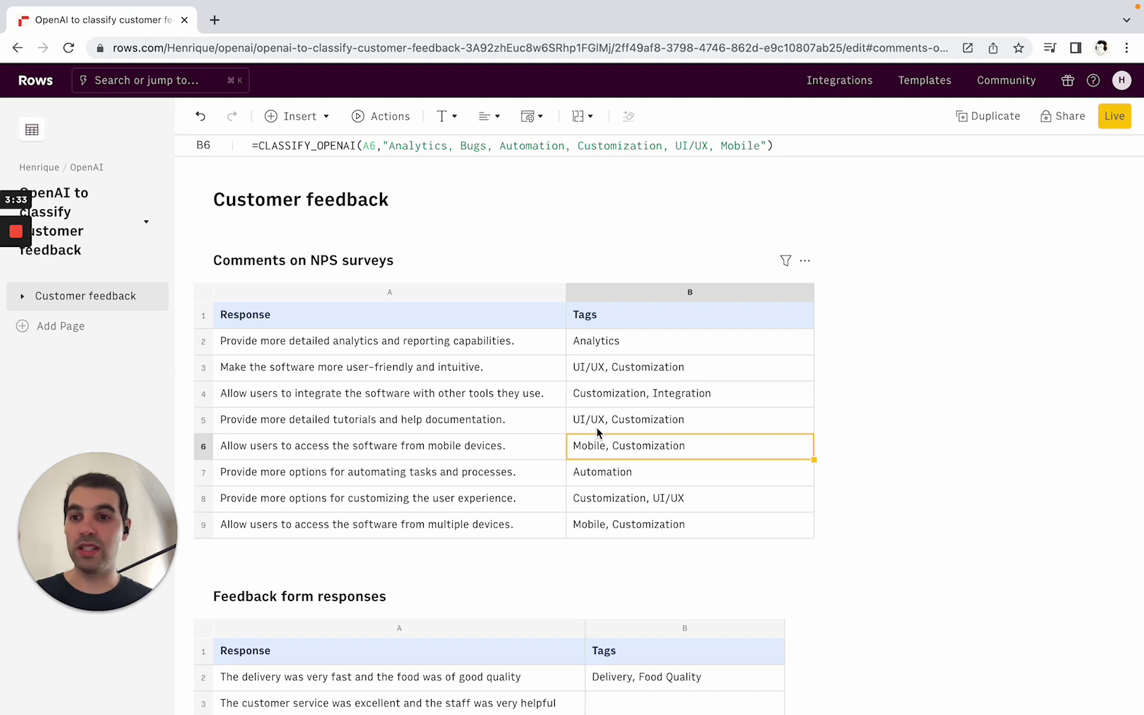
scroll(597, 429, "down", 1)
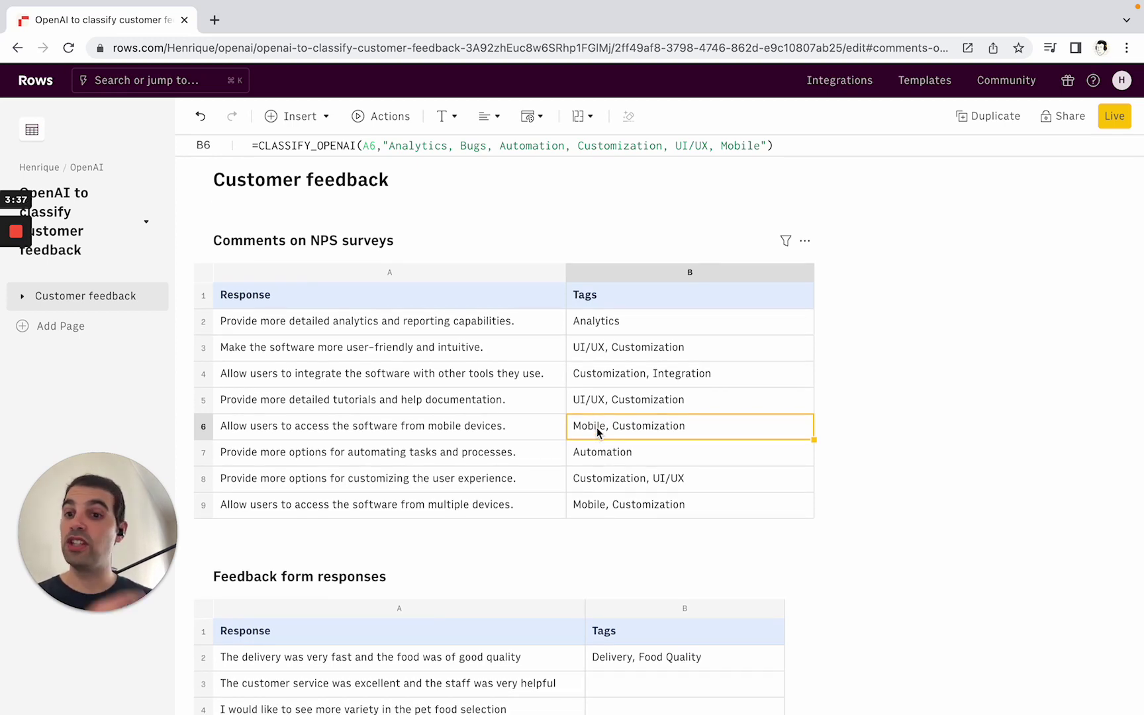
scroll(592, 417, "down", 4)
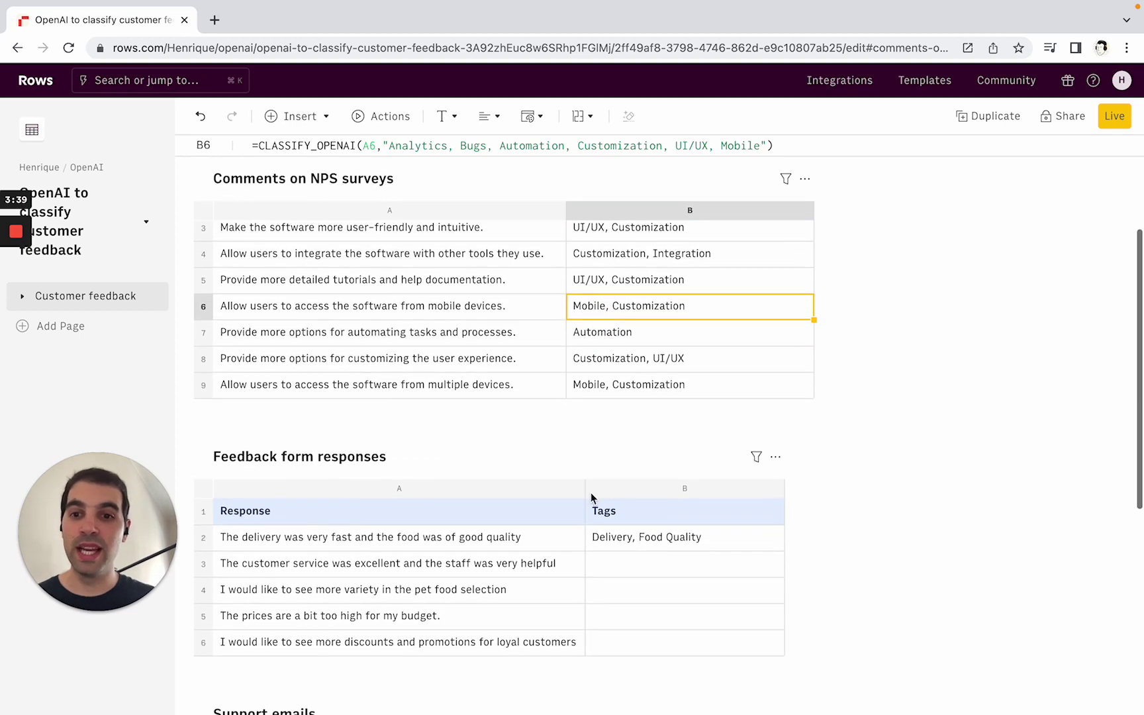
Correct 'Foof' to 'Food' in the feedback table's B2 formula and fill it down to B6.
left_click(555, 538)
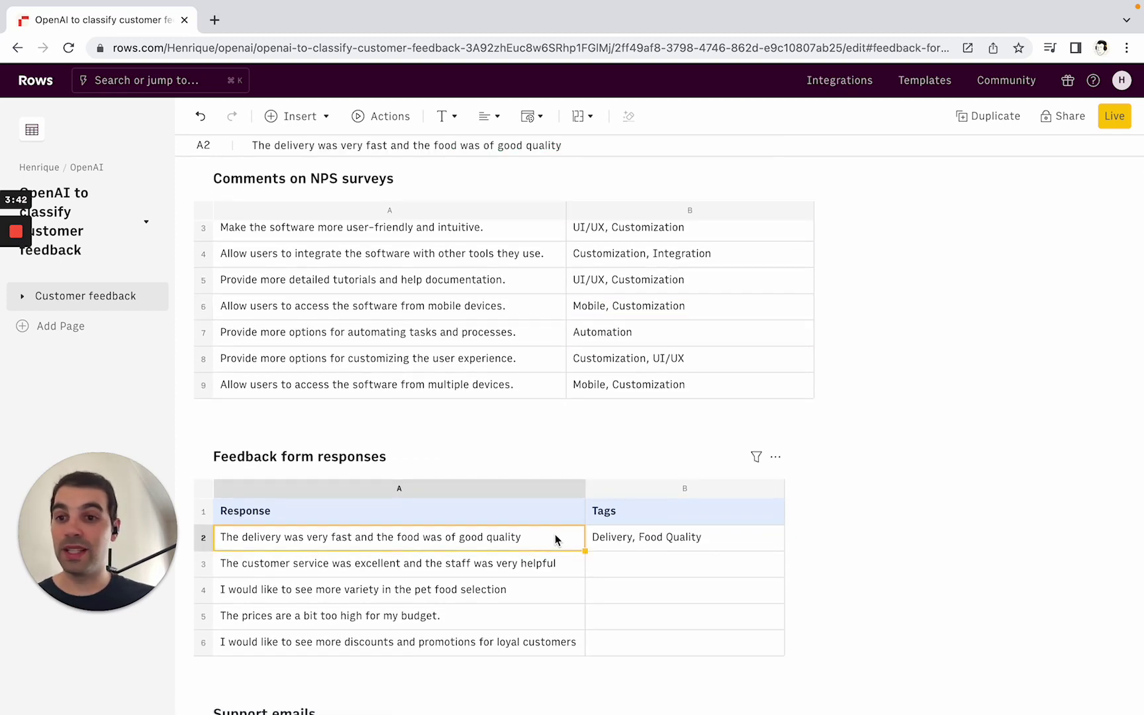
left_click(649, 538)
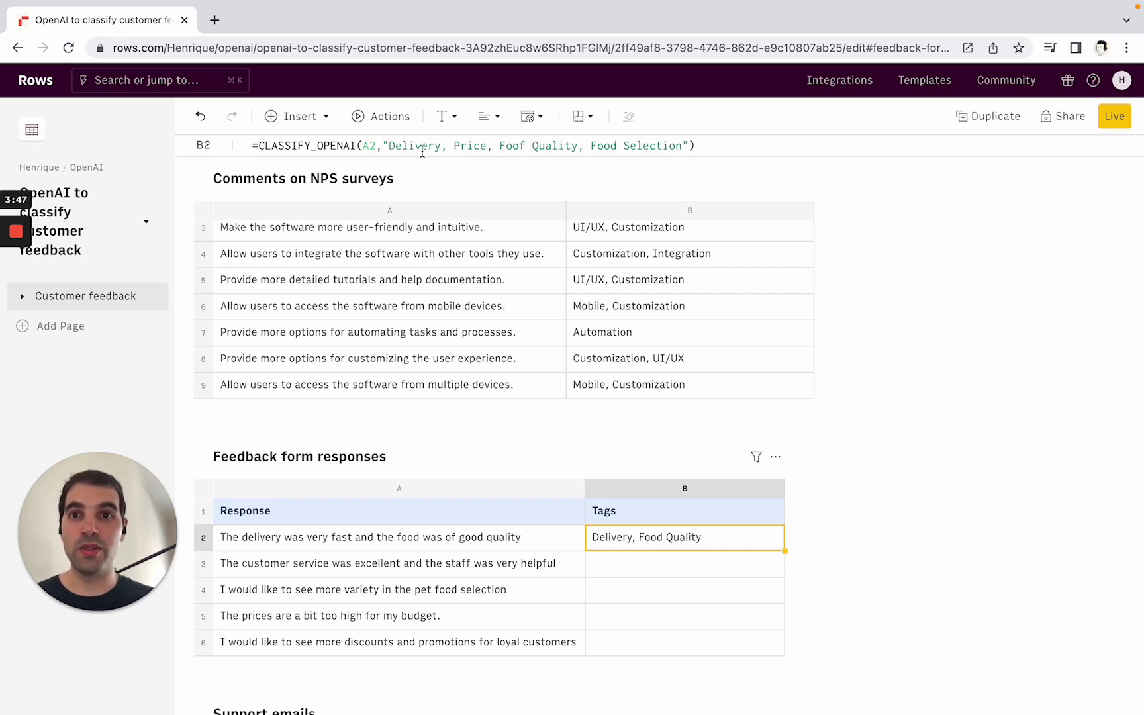
left_click(521, 145)
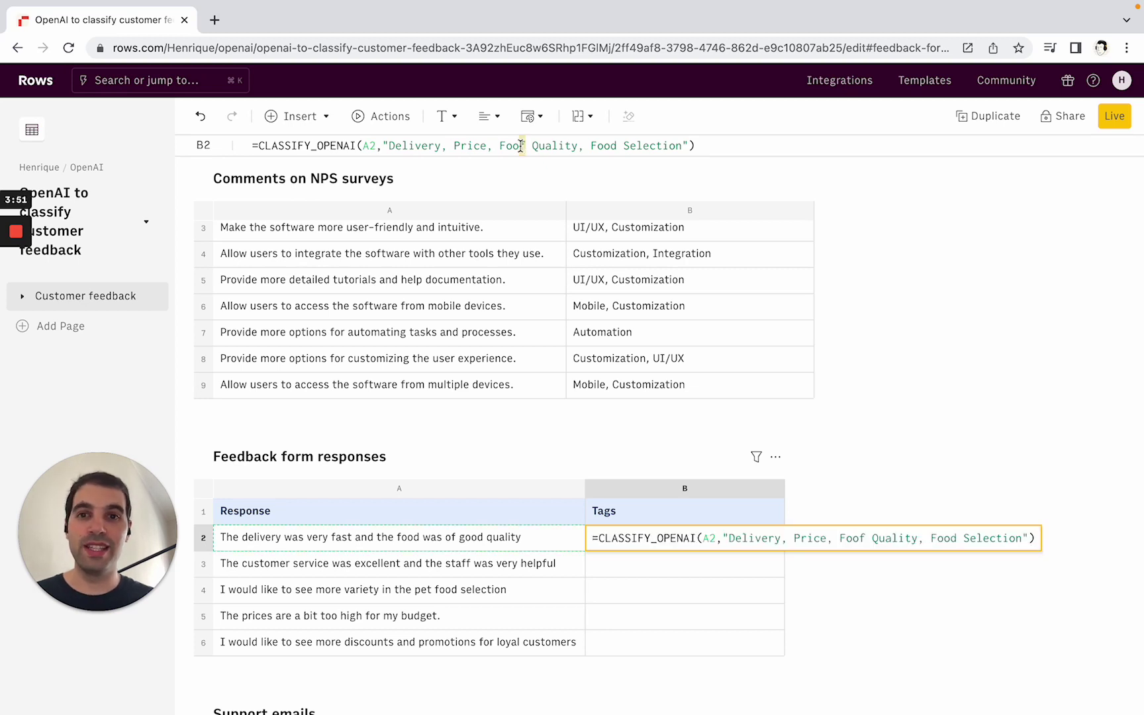
key("BackSpace")
type("d")
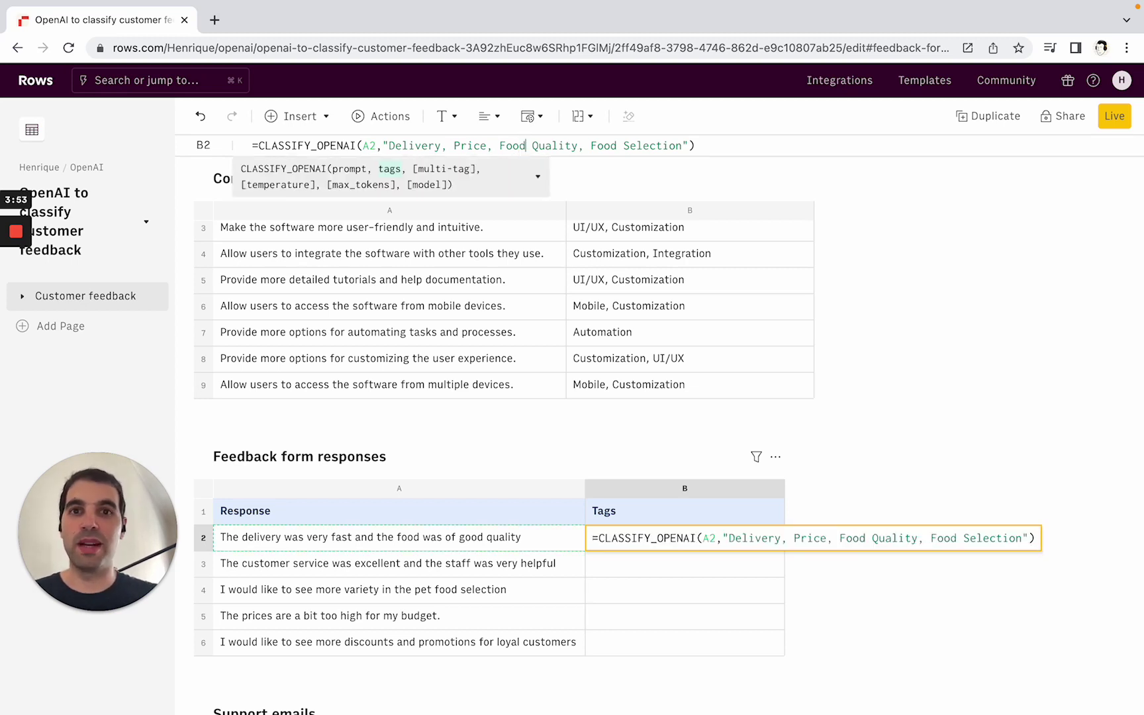
key("Return")
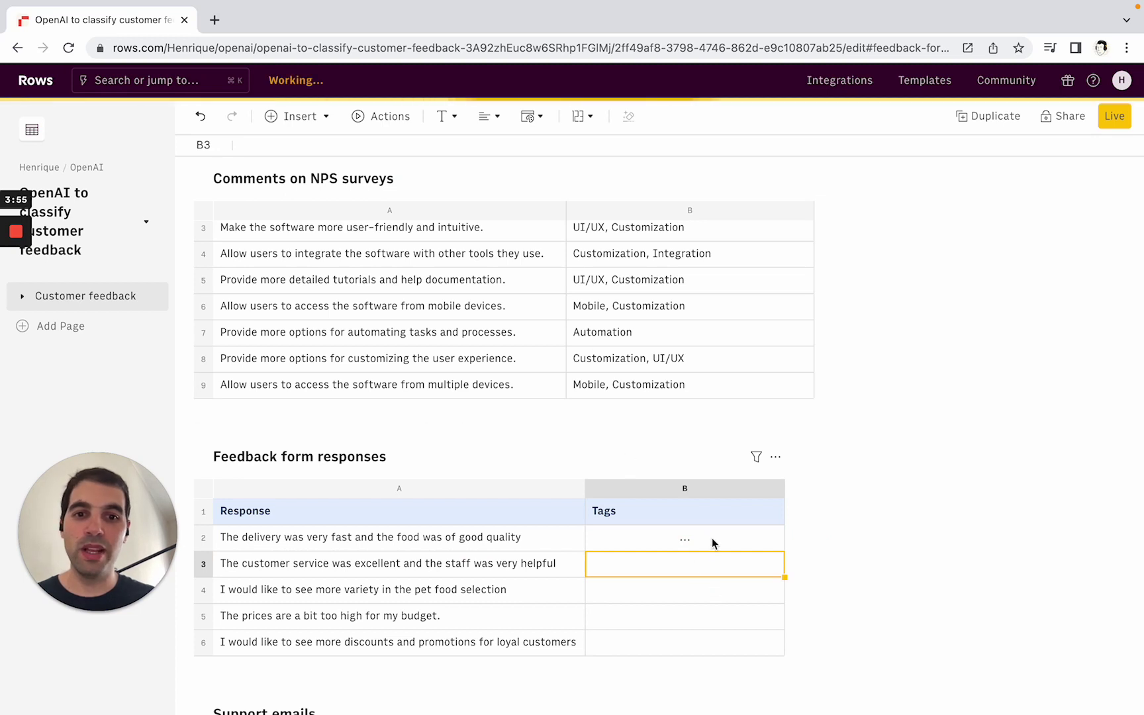
left_click(722, 540)
left_click_drag(785, 552, 779, 644)
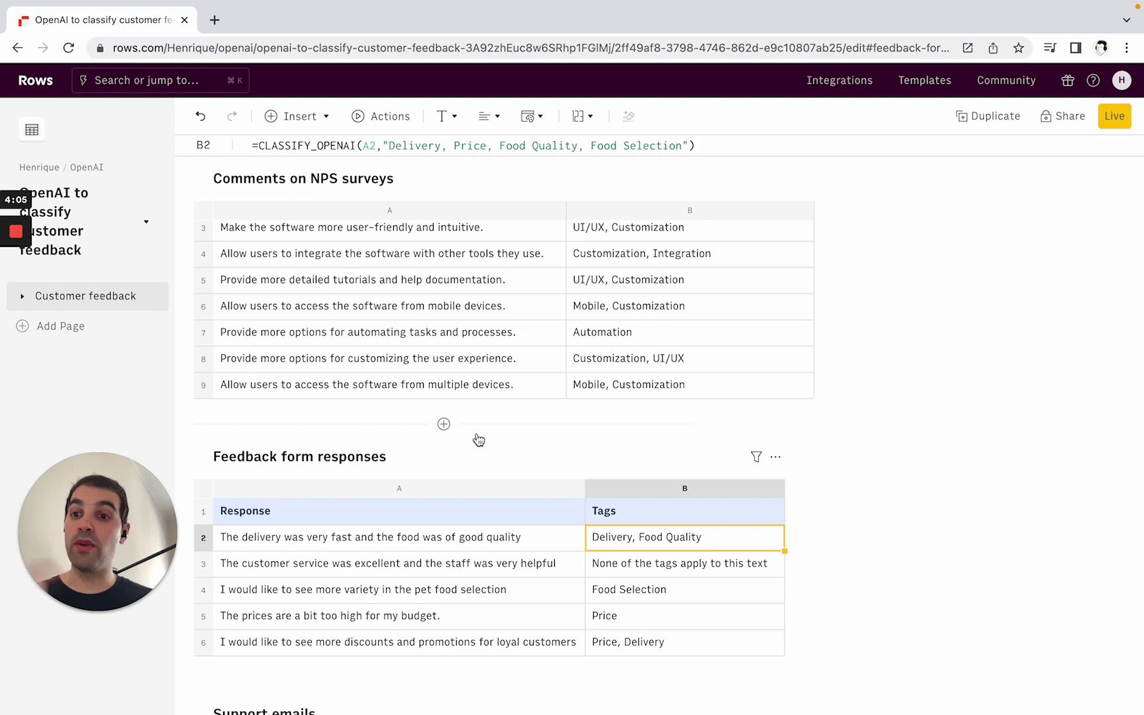
Insert a new Table1 with 'Tags' in A1 and the copied tag list in B1.
left_click(445, 425)
left_click(466, 484)
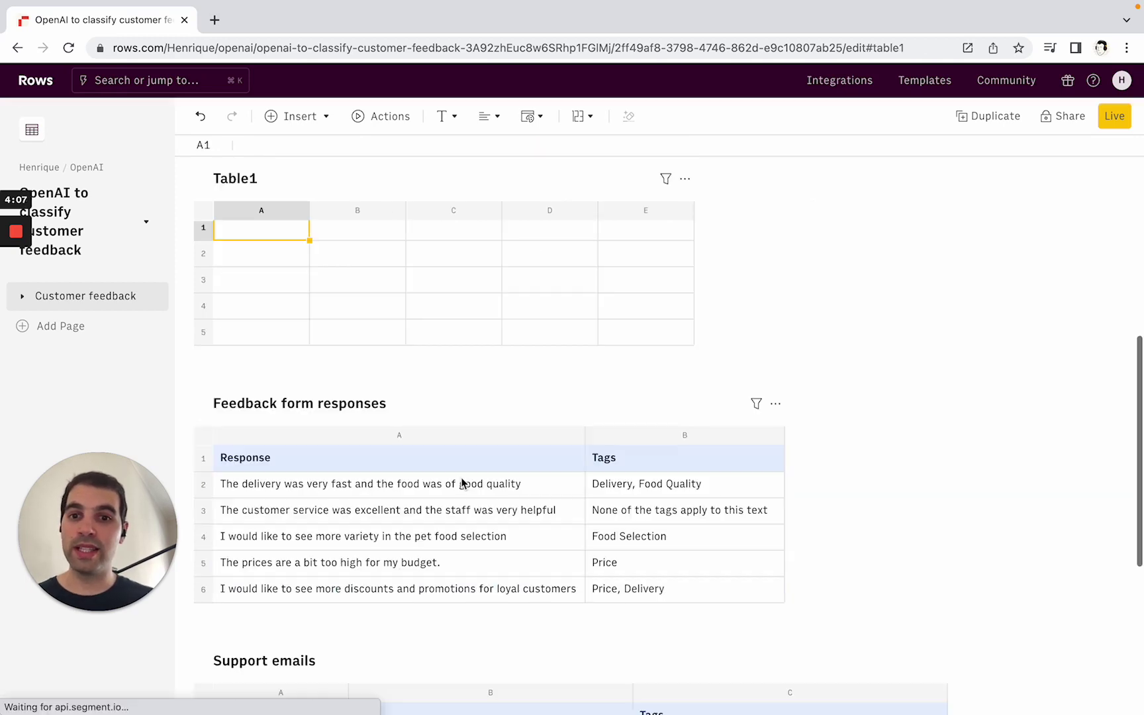
left_click(599, 484)
left_click_drag(389, 146, 683, 146)
key("super+c")
key("Escape")
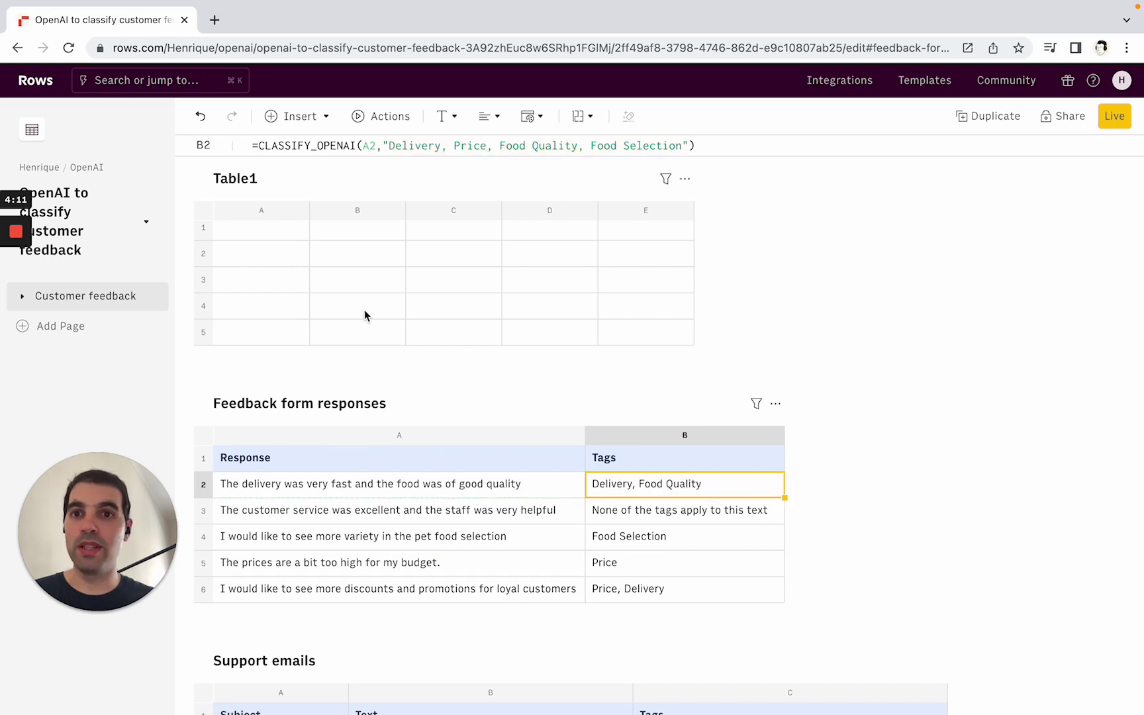
scroll(363, 315, "up", 2)
left_click(276, 304)
type("Tags")
key("Tab")
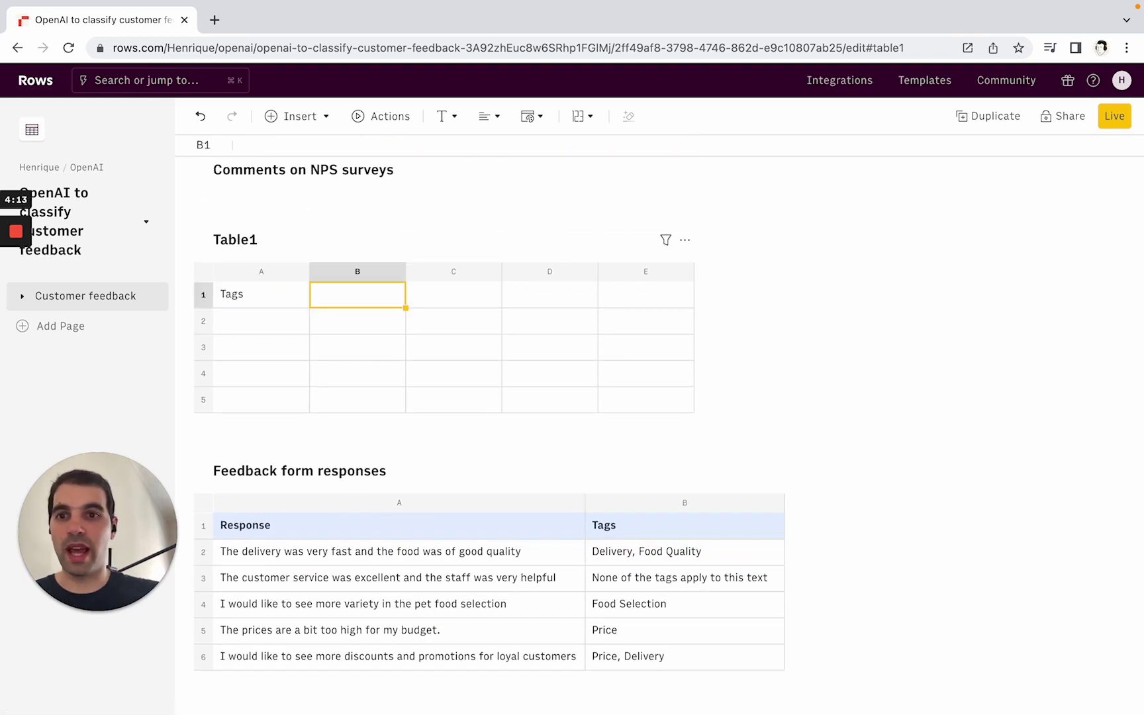
key("super+v")
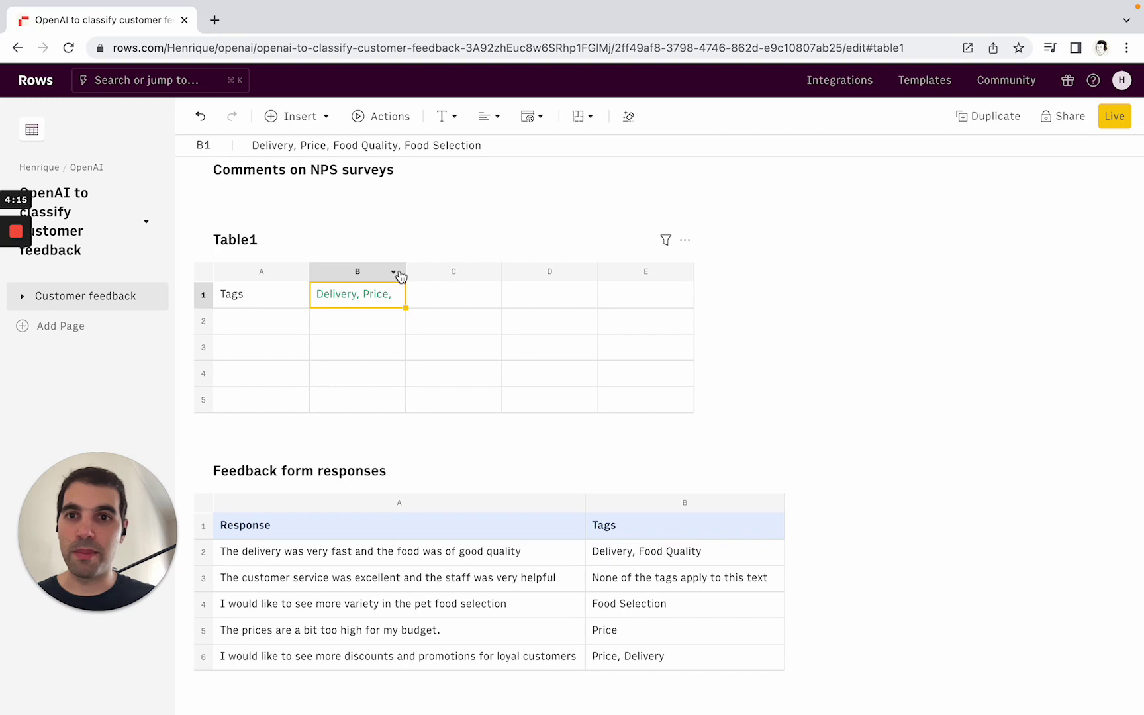
left_click_drag(407, 266, 585, 255)
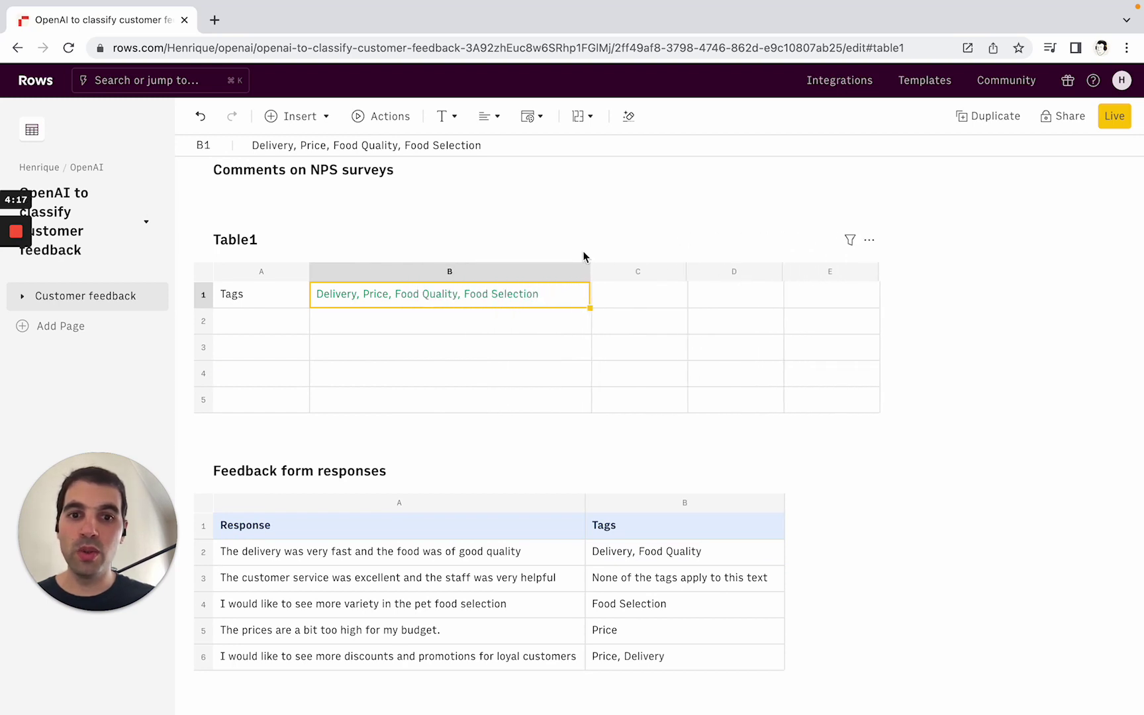
Replace B2's hard-coded tag list with the absolute reference 'Table1'!$B$1.
left_click(659, 558)
double_click(659, 558)
left_click_drag(723, 552, 1026, 553)
key("BackSpace")
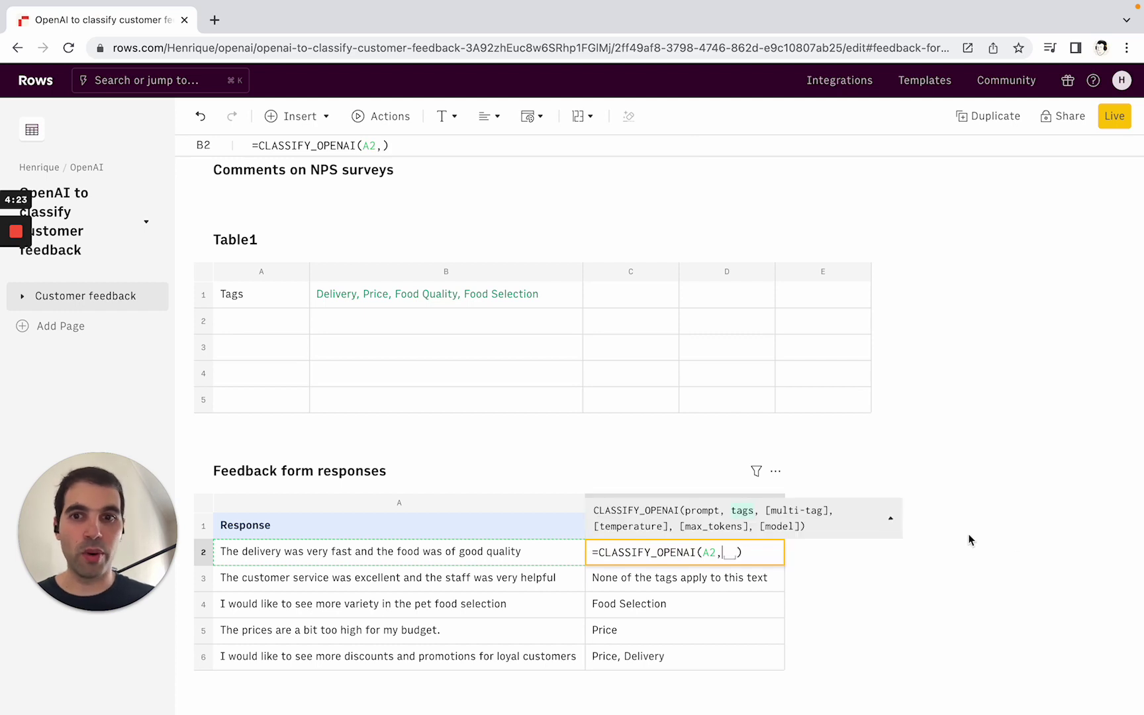
left_click(444, 298)
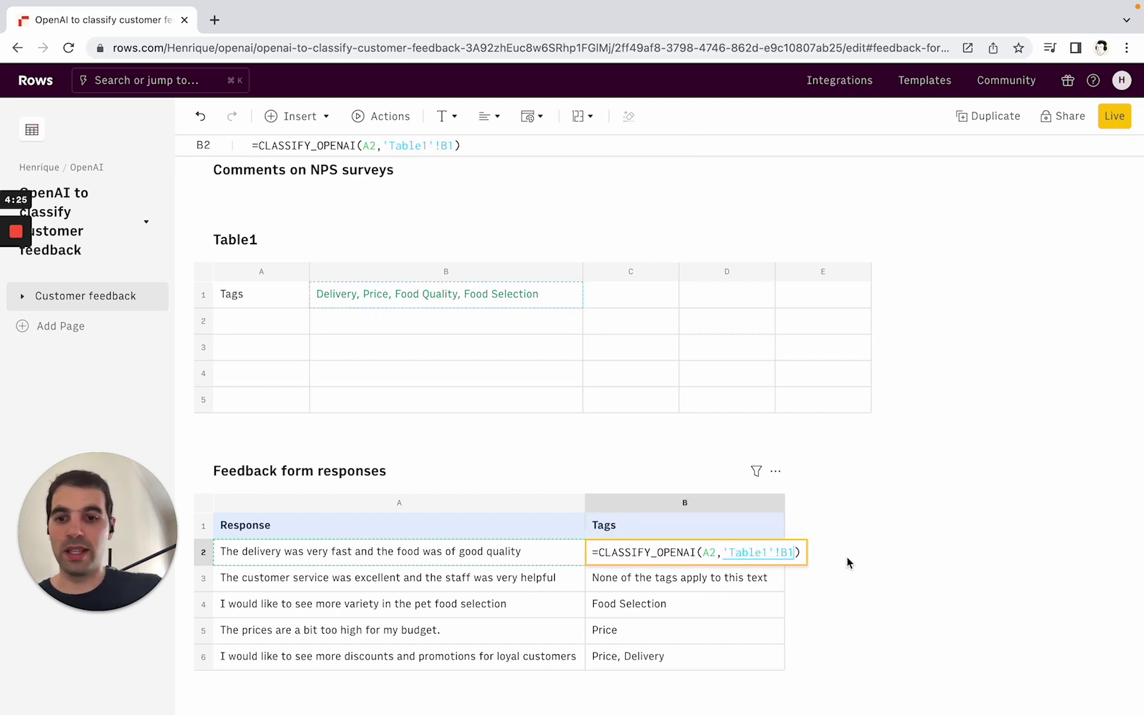
key("F4")
key("Return")
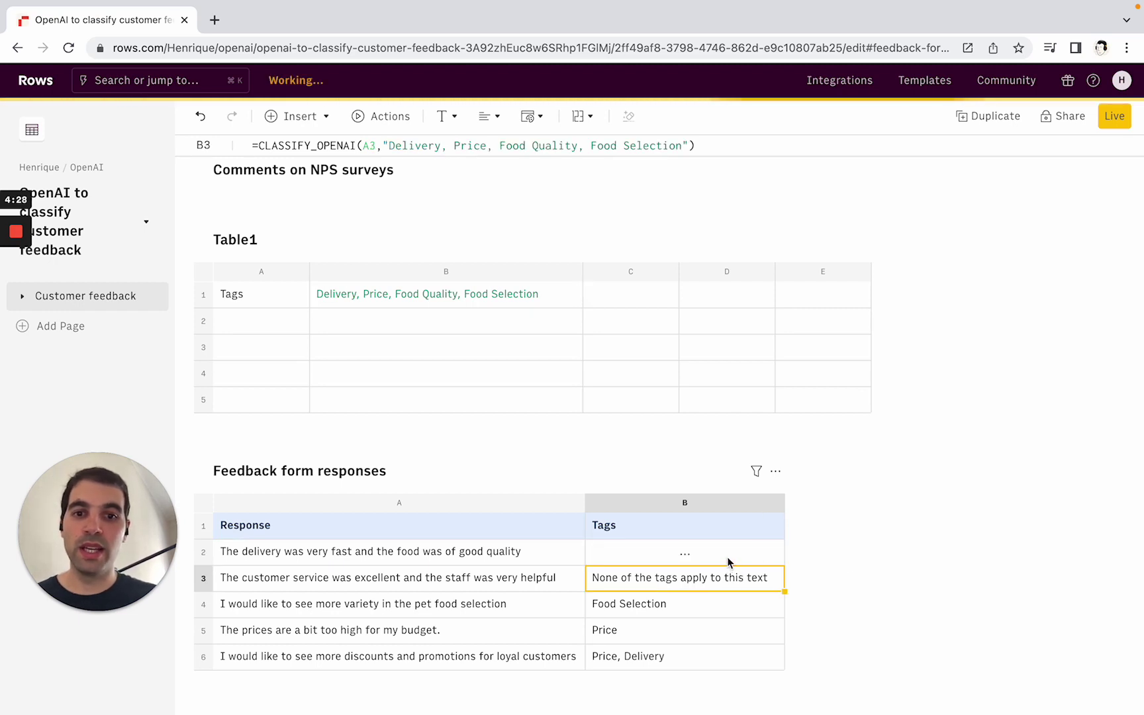
Fill the updated formula down to row 6 and verify B4's references.
key("Up")
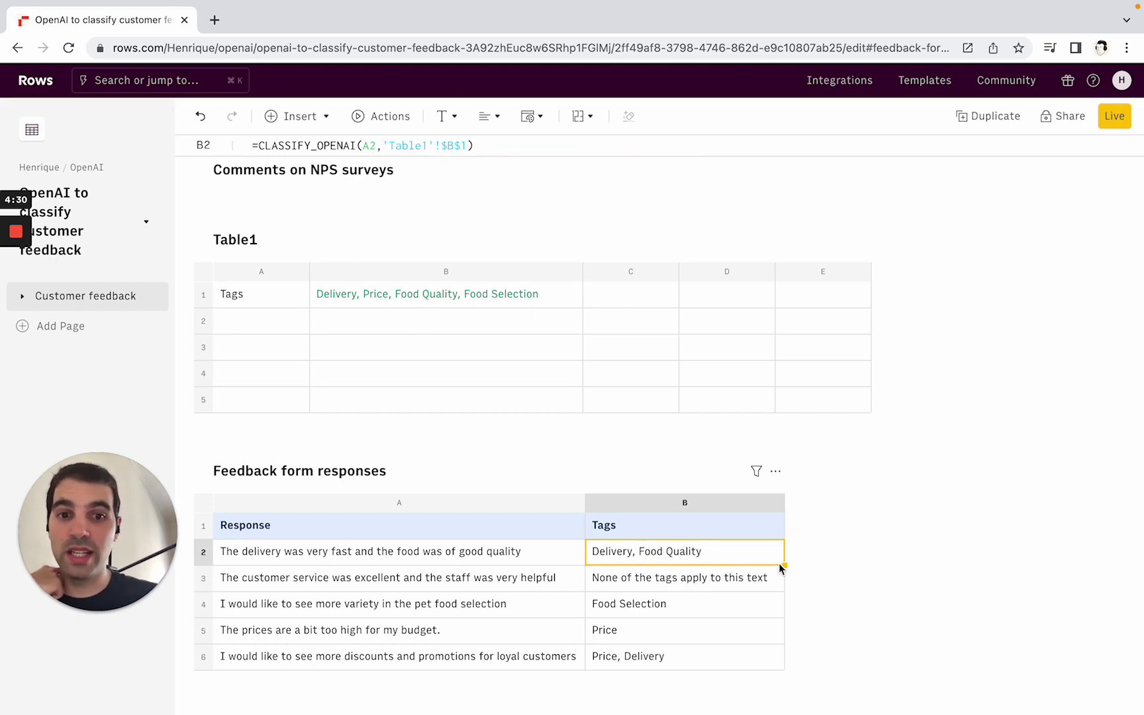
left_click_drag(784, 564, 787, 654)
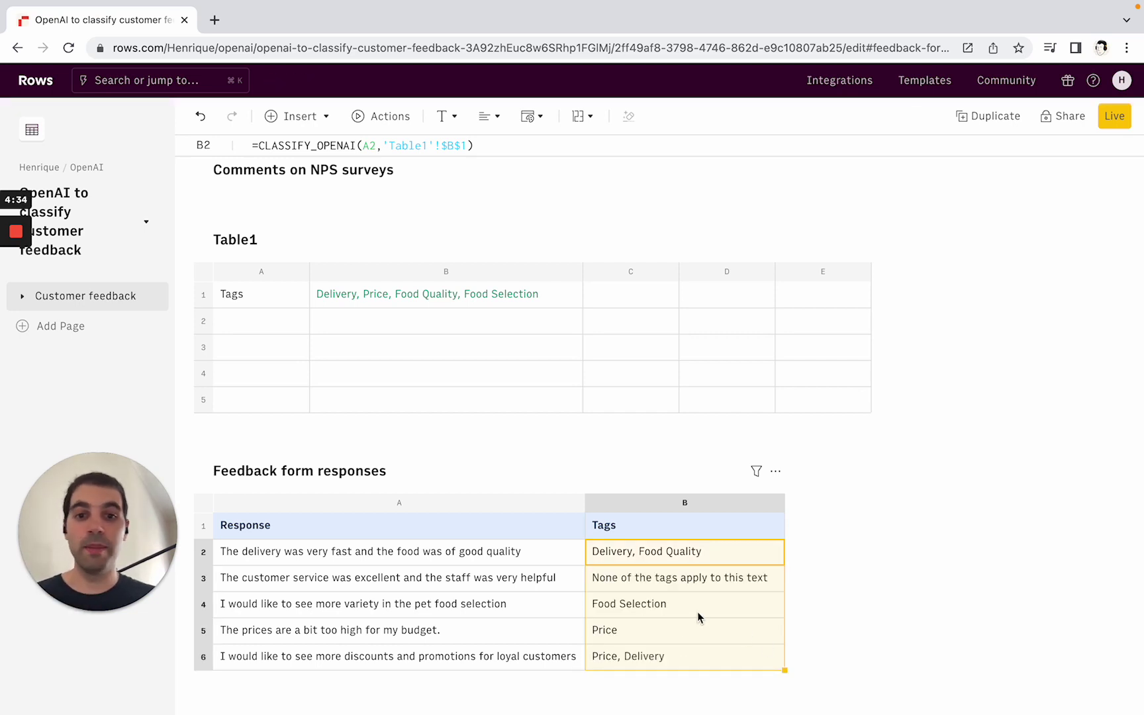
left_click(700, 616)
double_click(698, 617)
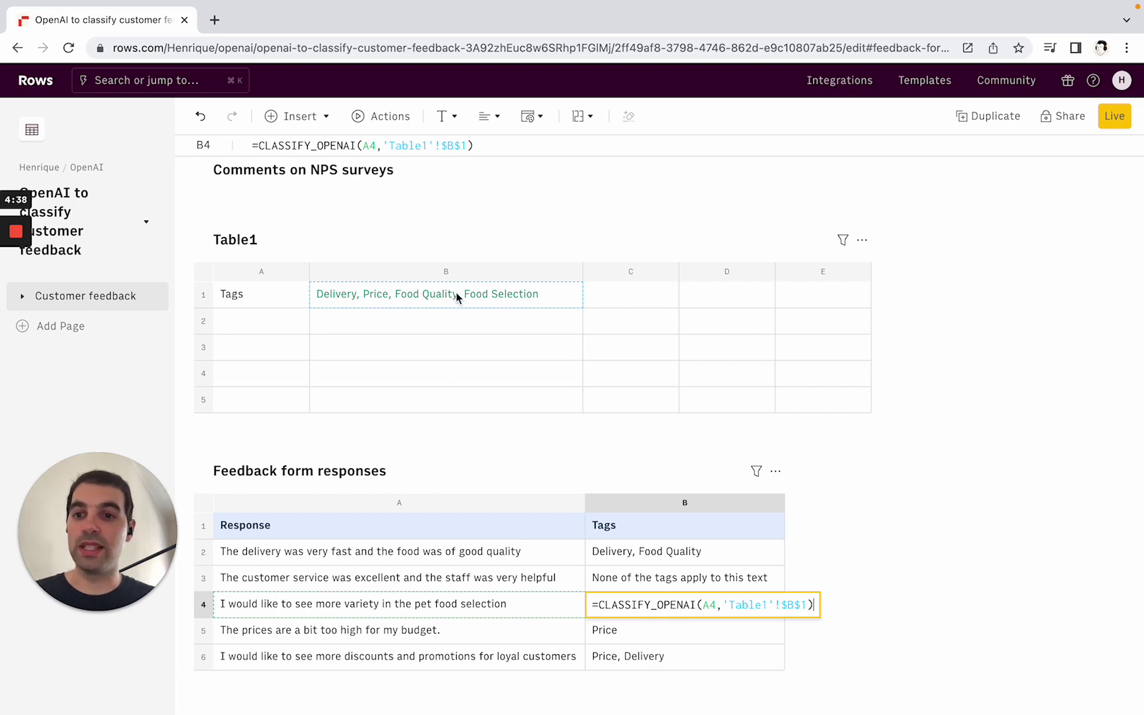
key("Escape")
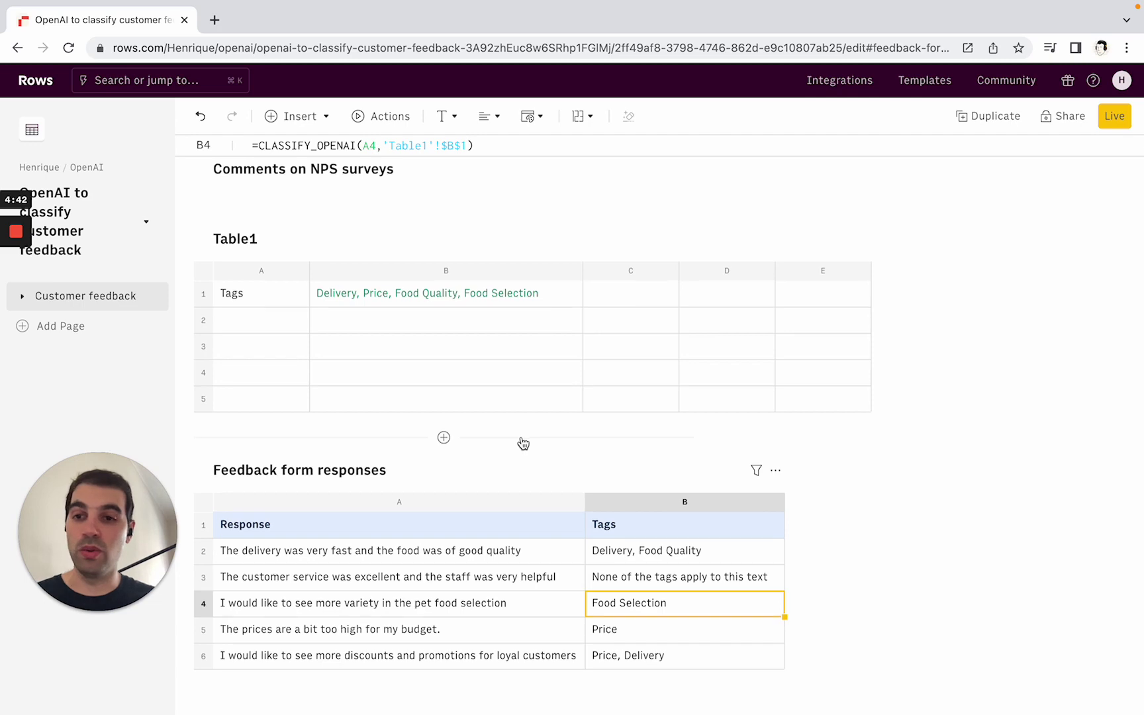
Narrow the Support emails Subject column and review C2's CLASSIFY_OPENAI formula without changes.
scroll(522, 439, "down", 5)
left_click(491, 507)
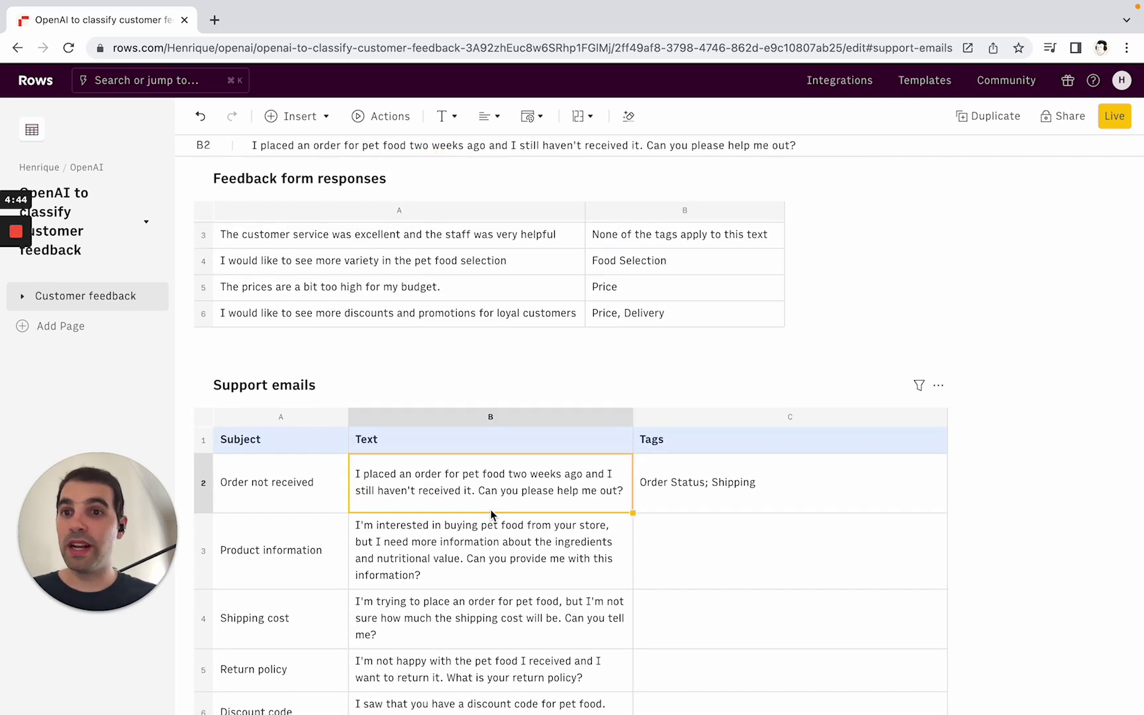
scroll(489, 502, "down", 1)
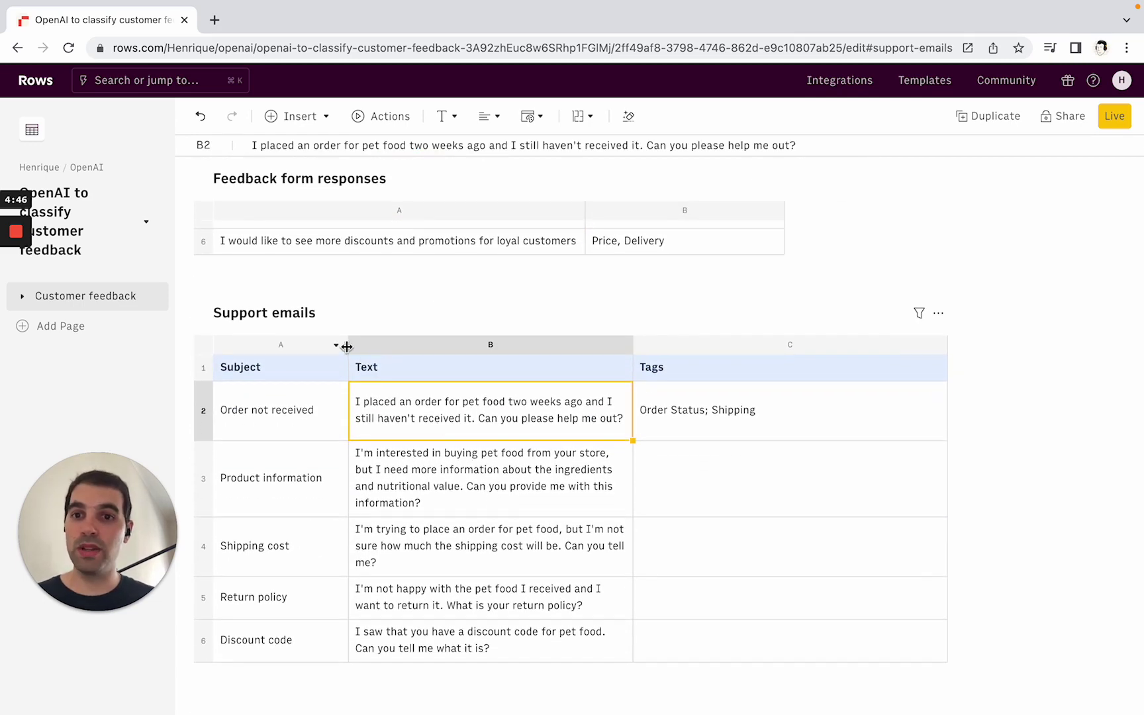
left_click_drag(348, 345, 339, 345)
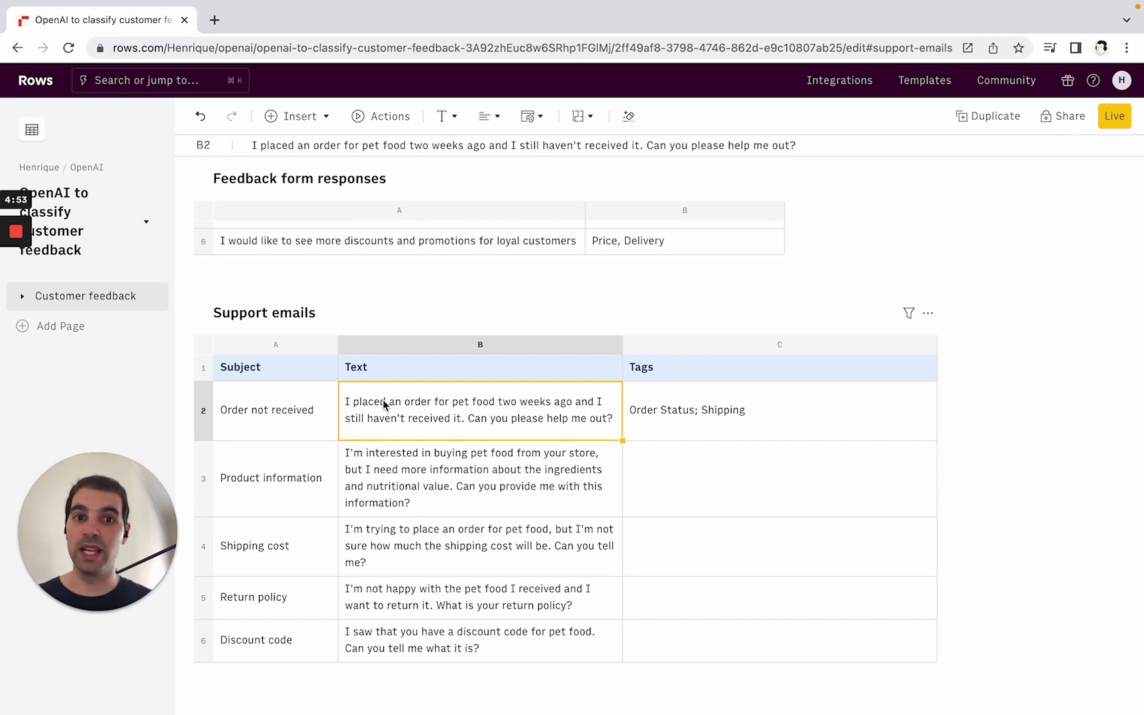
left_click(733, 411)
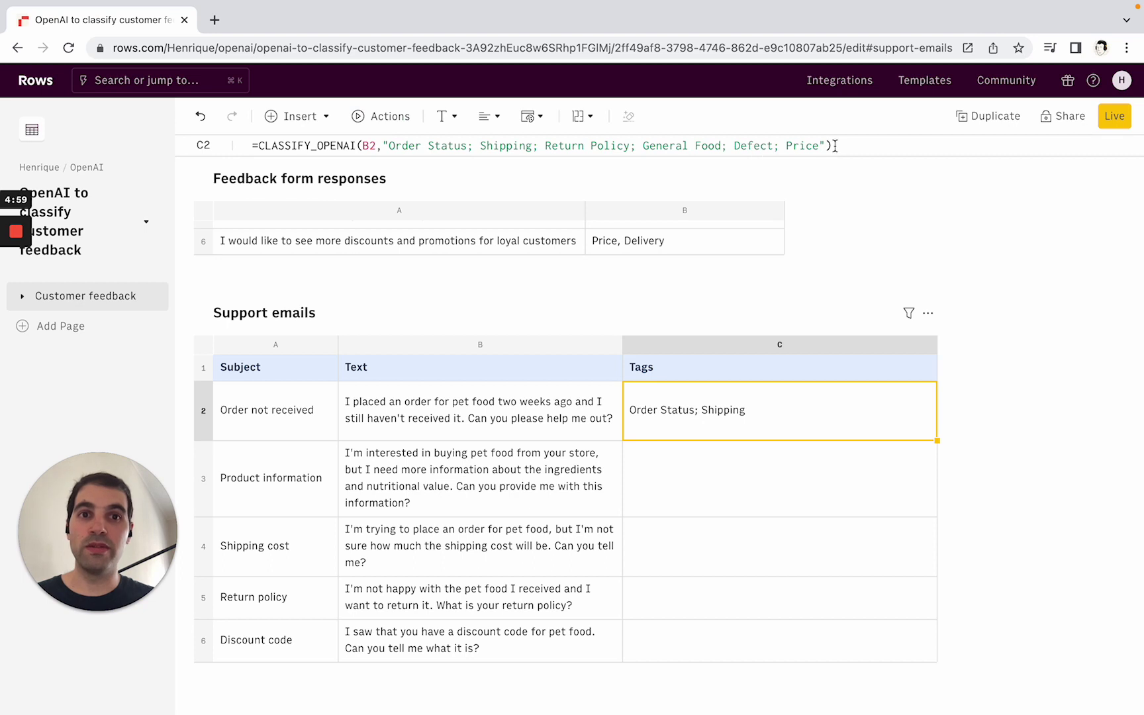
left_click(341, 147)
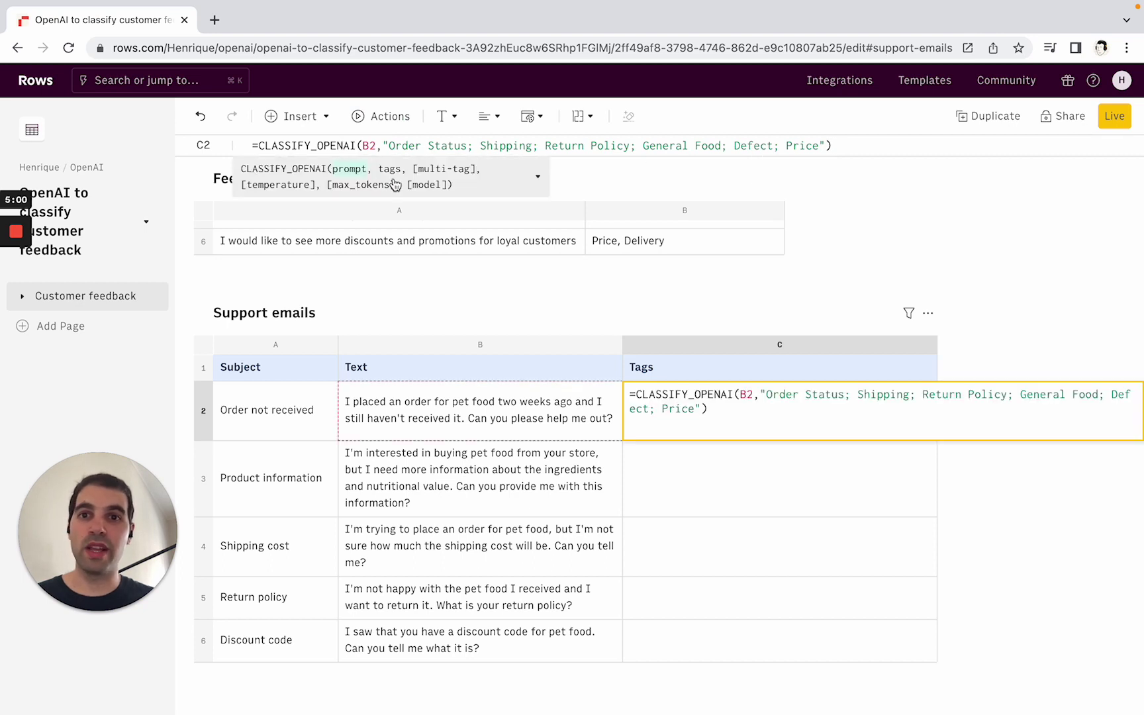
left_click(864, 387)
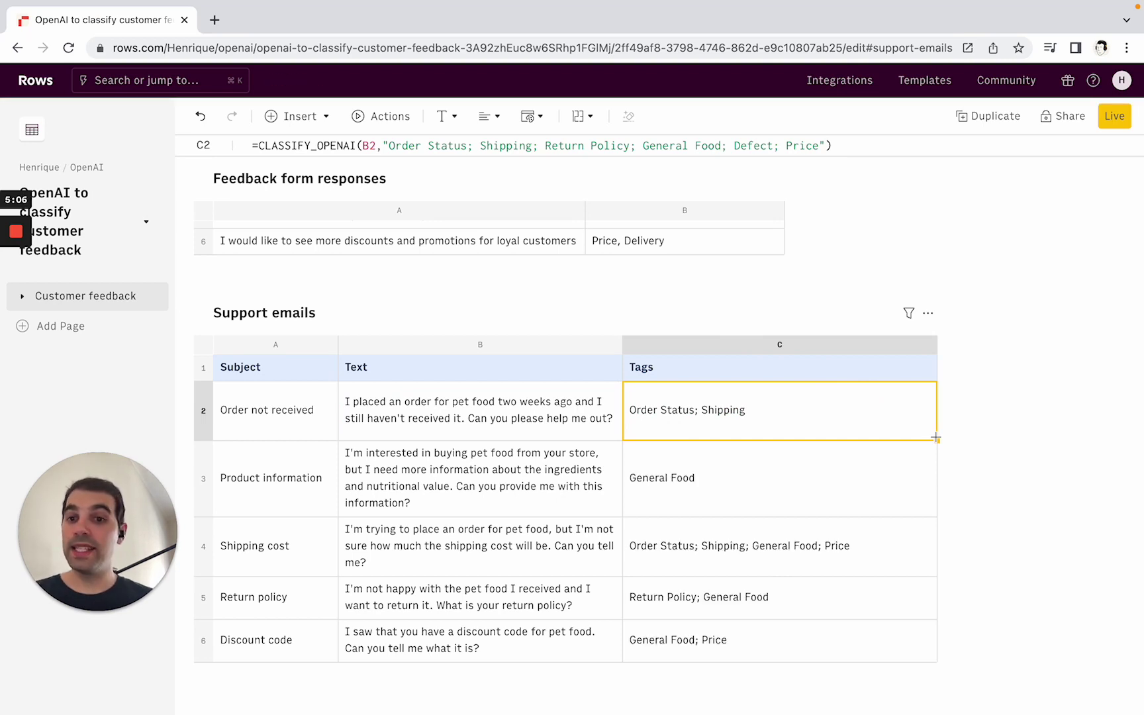
Add column D after Tags, begin an =clas formula in D2, then cancel it.
key("Tab")
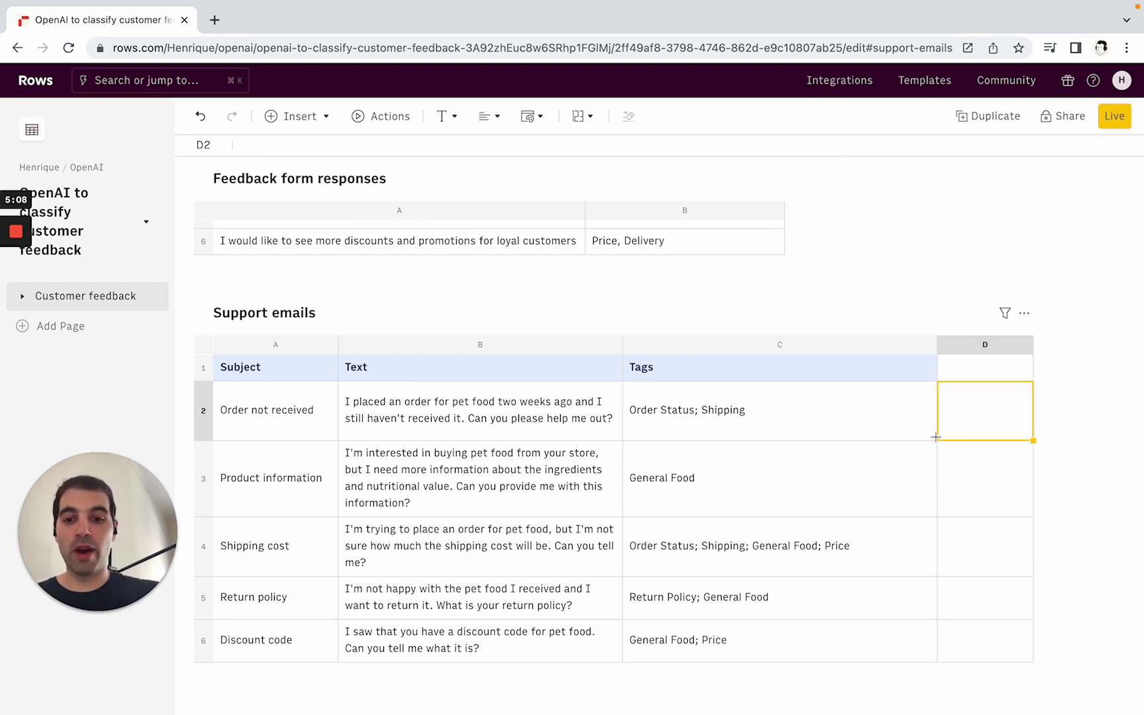
type("=clas")
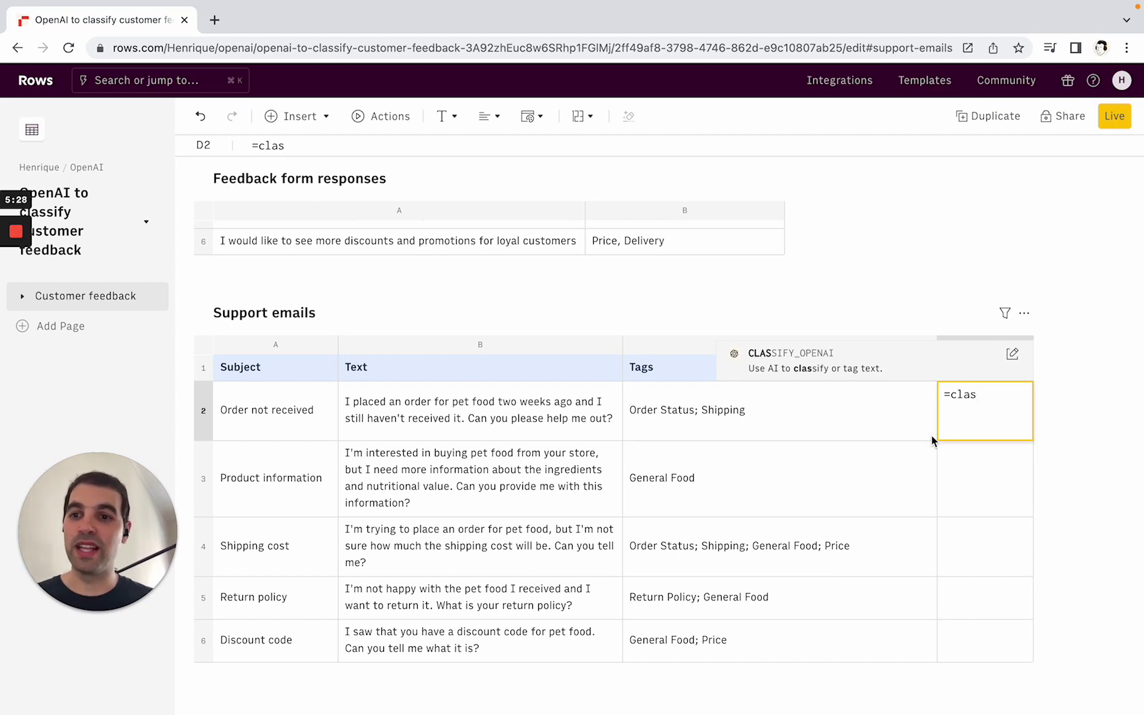
key("Escape")
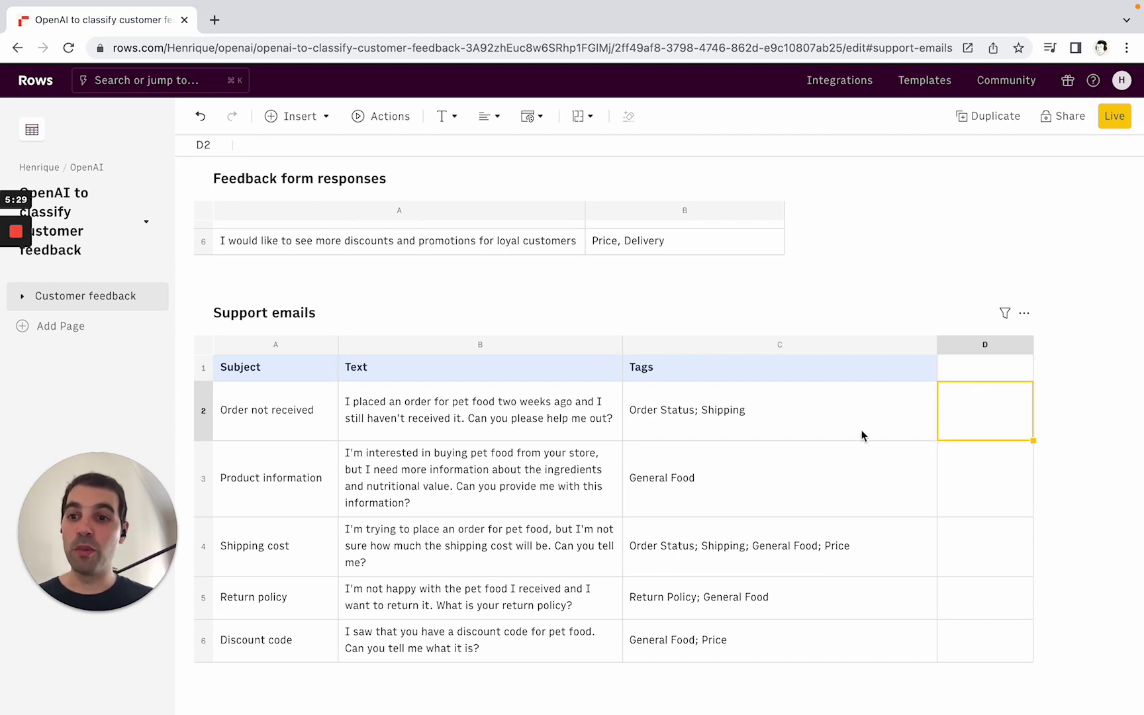
Open Help > Documentation, search 'OpenAI' and scroll to the classify customer feedback guide.
left_click(1093, 82)
left_click(973, 116)
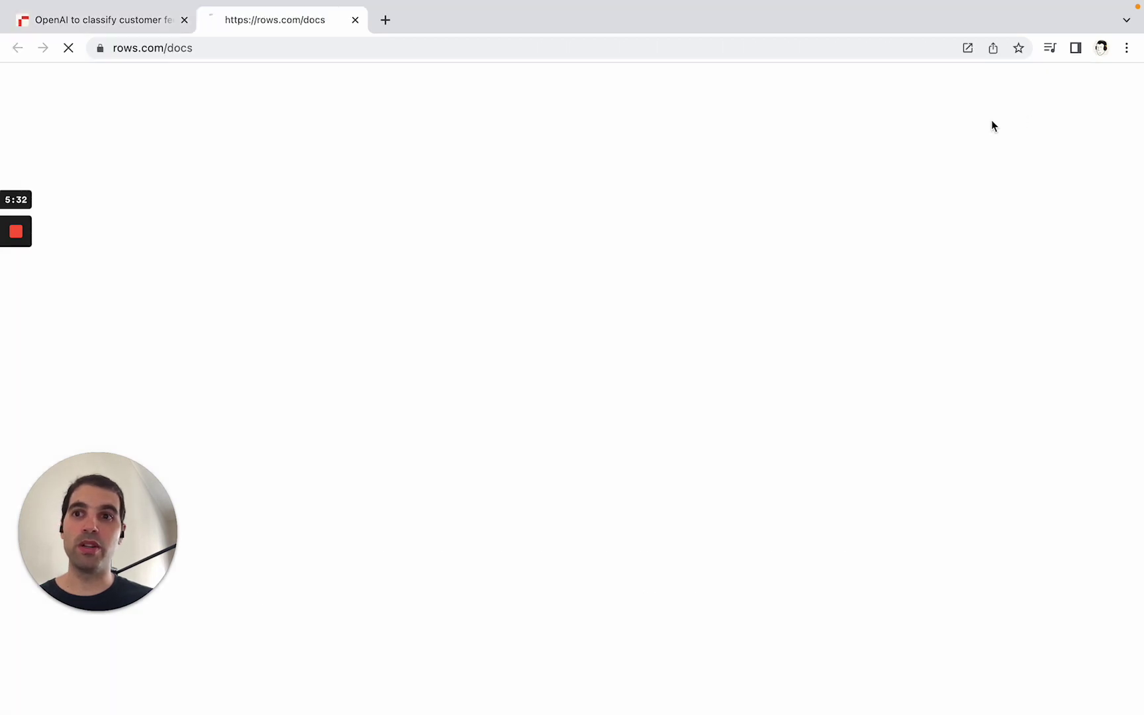
mouse_move(544, 106)
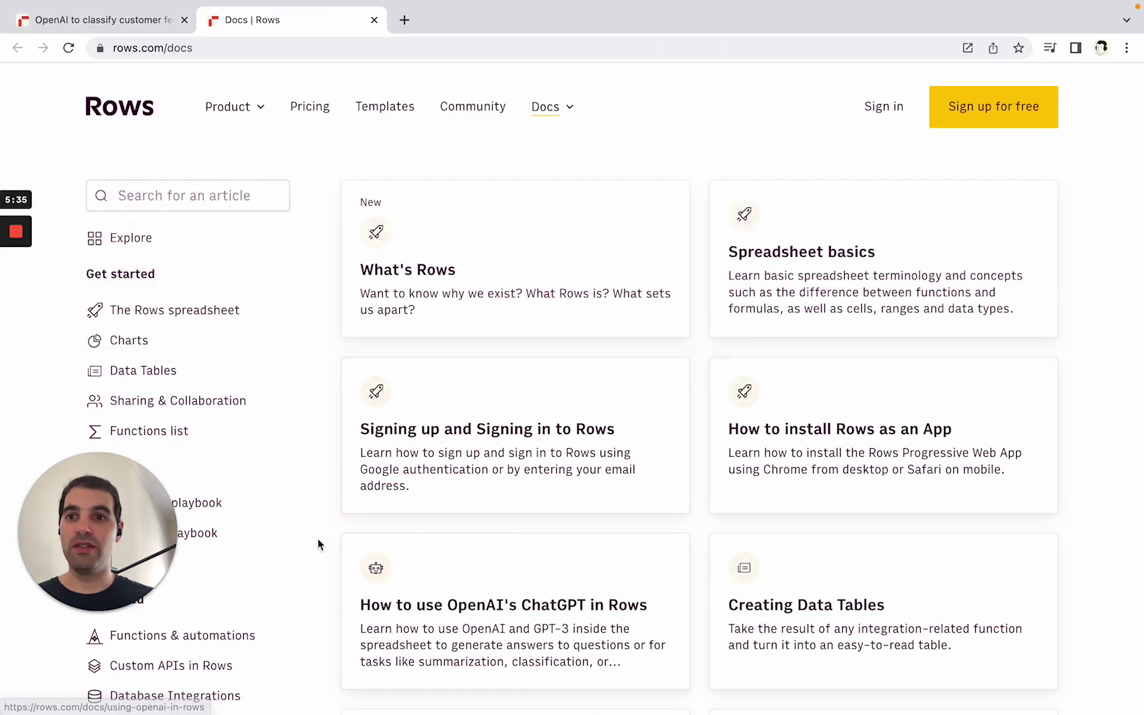
type("OpenAI")
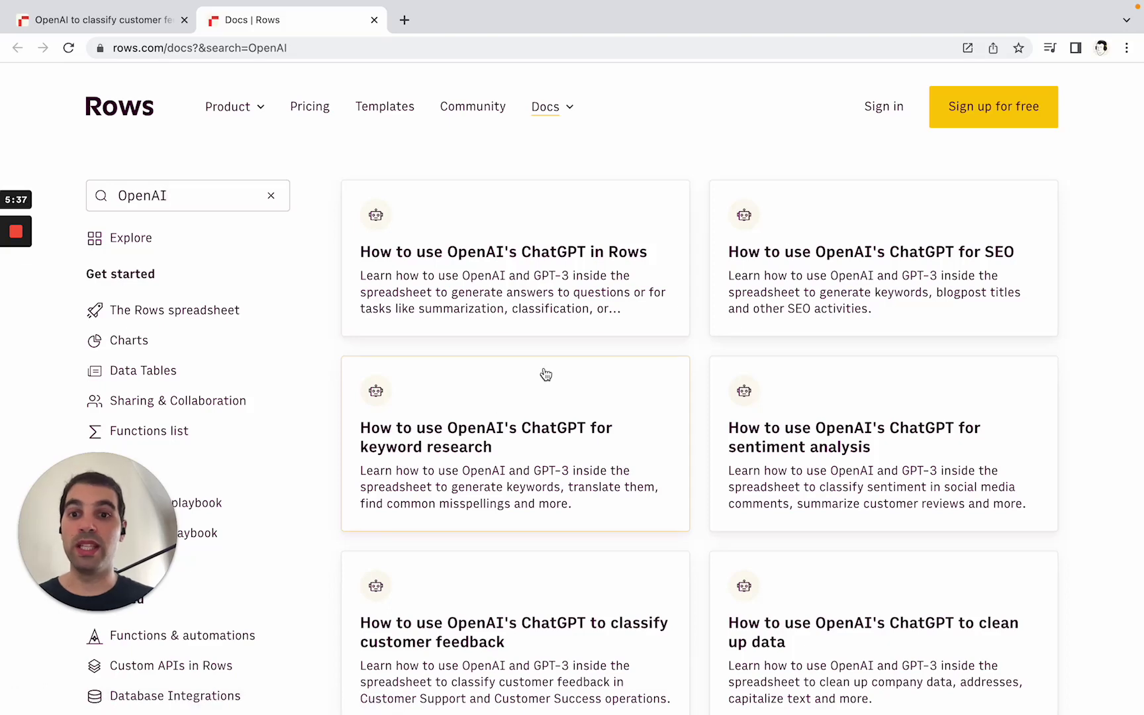
scroll(520, 492, "down", 1)
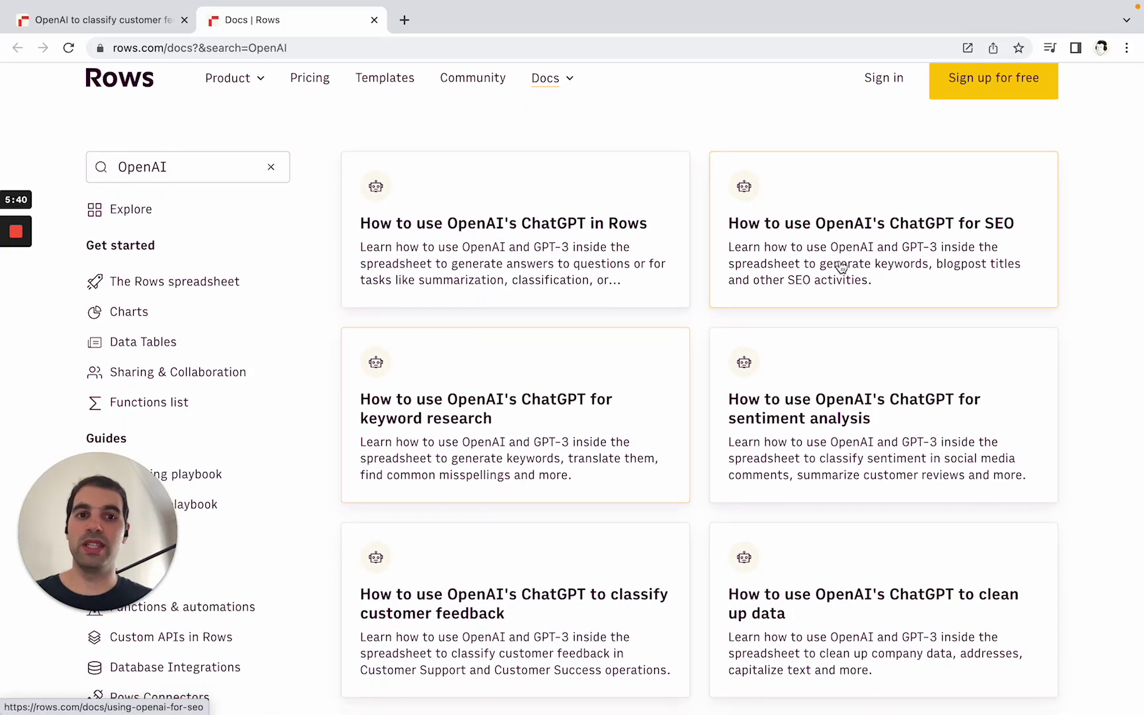
scroll(819, 416, "down", 1)
scroll(820, 415, "down", 3)
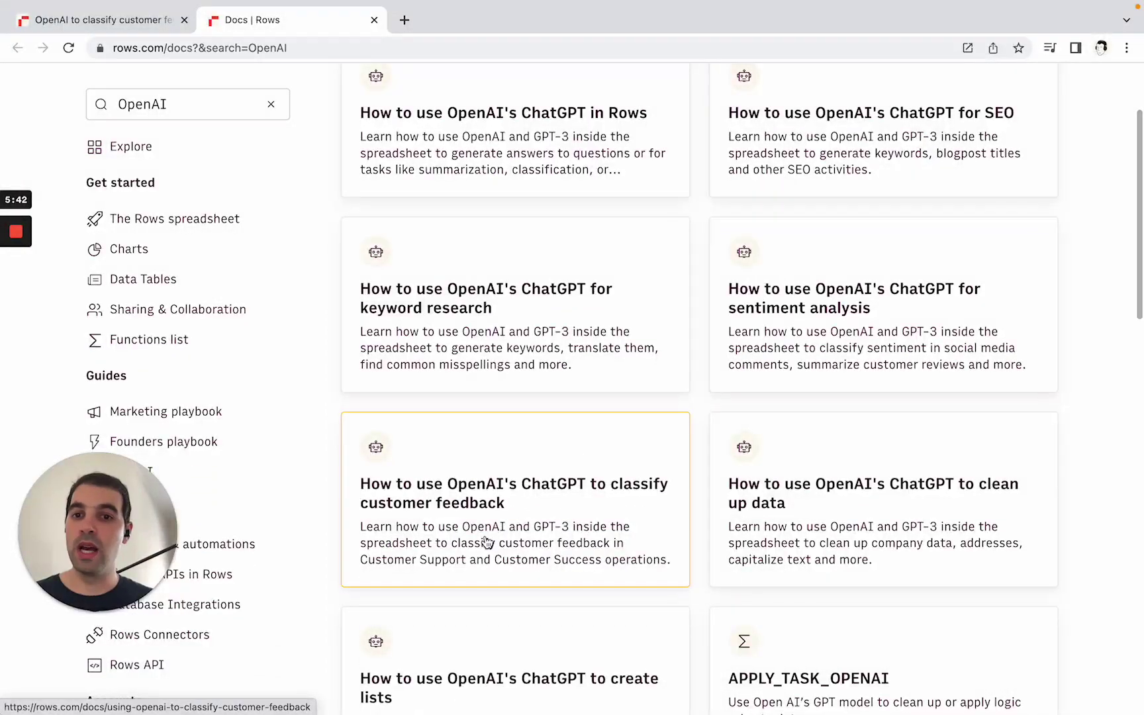